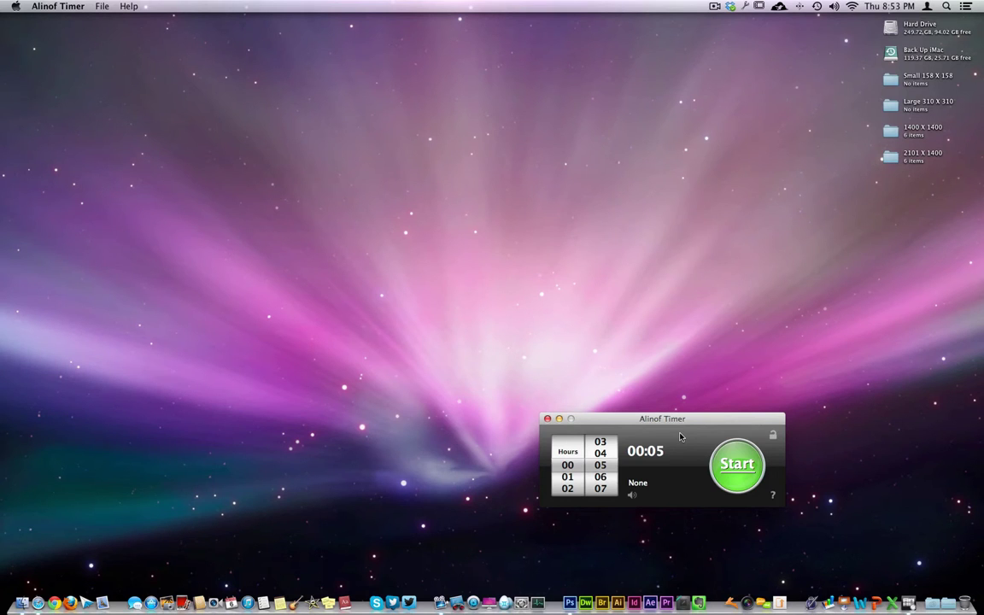
Step: Start the 00:05 Alinof Timer countdown, then bring Photoshop back to the front
click(570, 599)
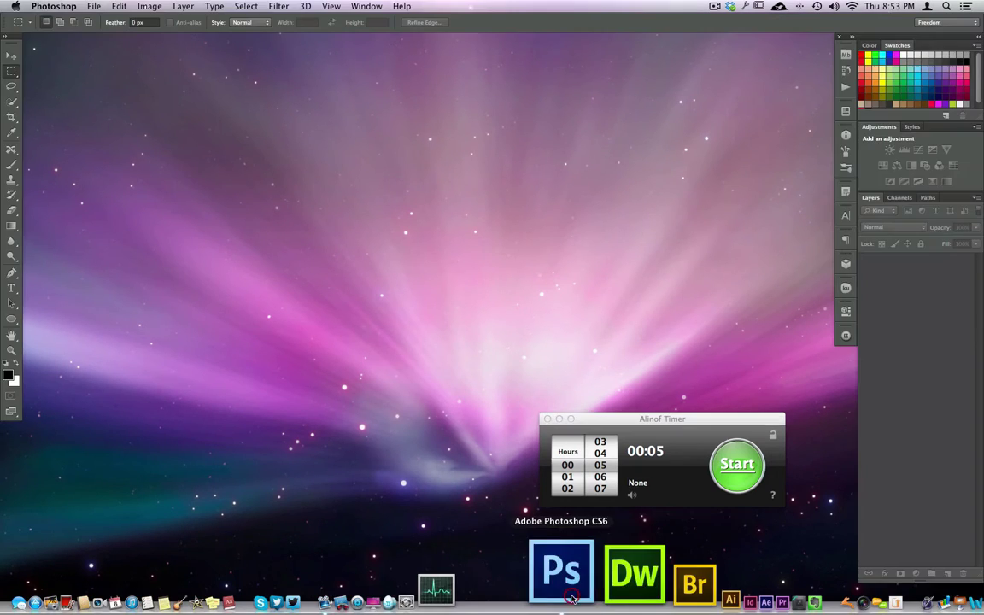
click(737, 468)
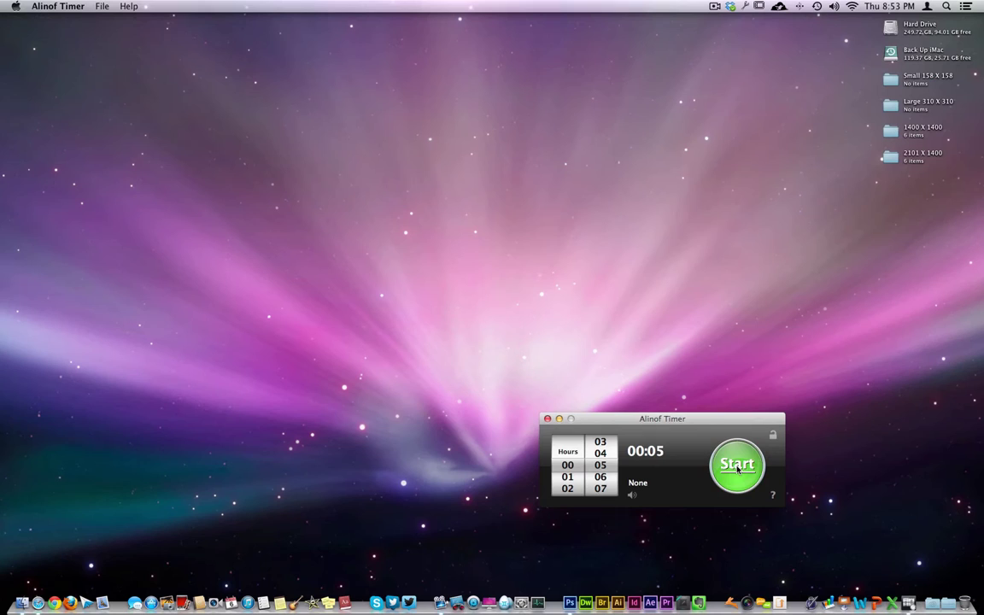
click(737, 466)
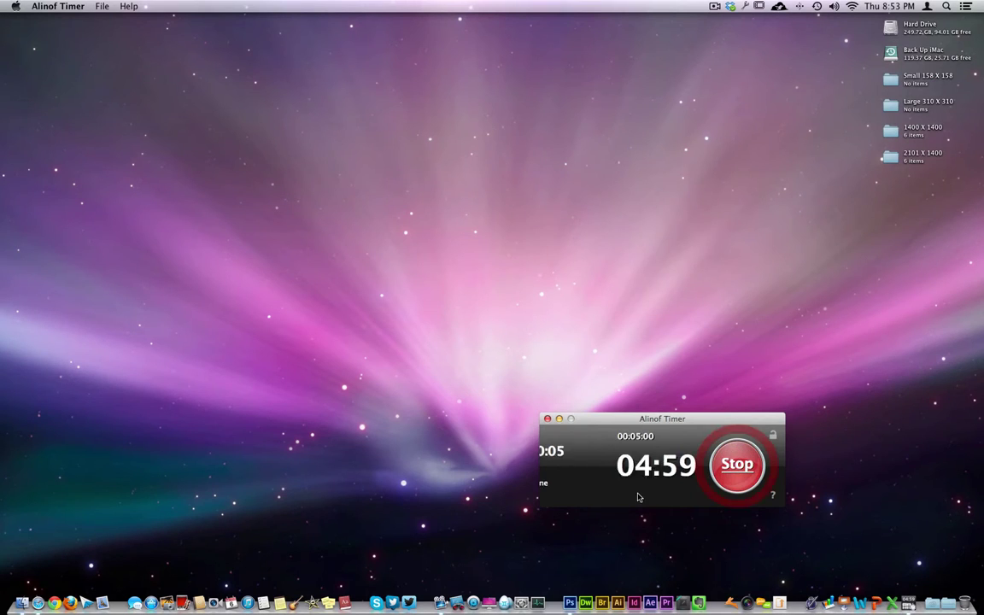
click(569, 603)
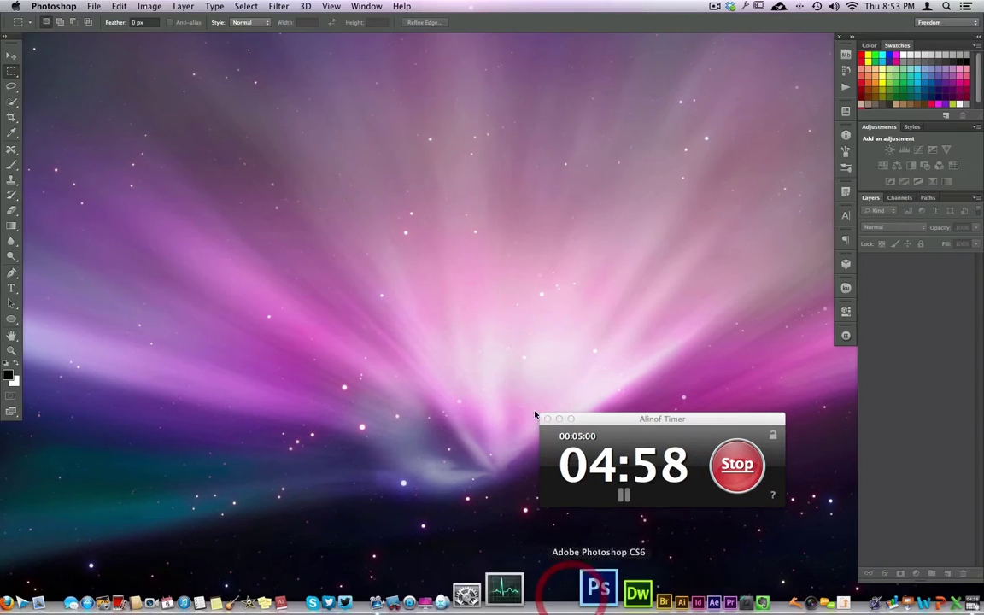
Step: Set up a new 158 × 158 px transparent 72 ppi document, then show the desktop folders
click(94, 7)
click(102, 21)
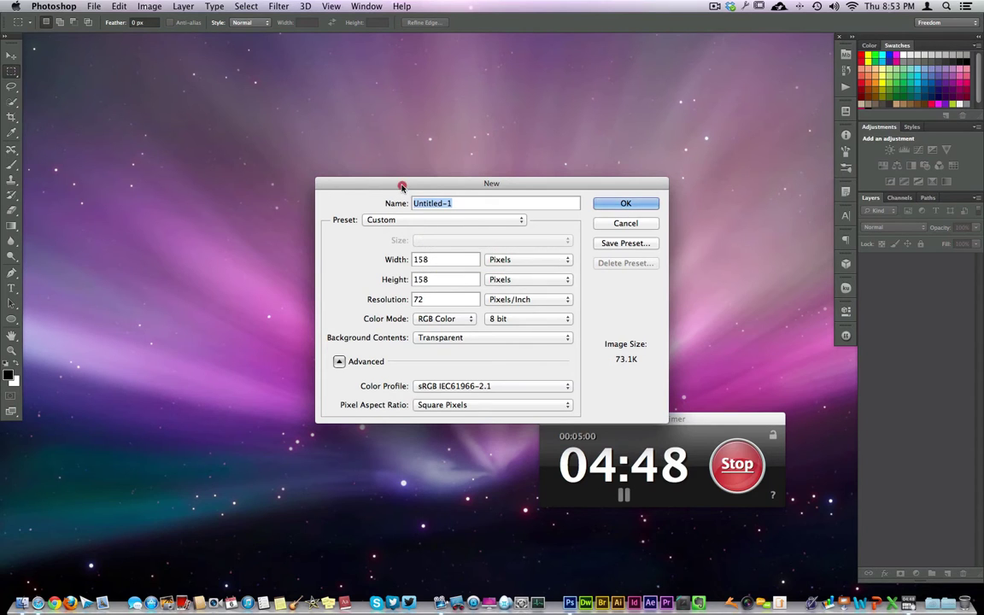
drag(402, 184, 362, 147)
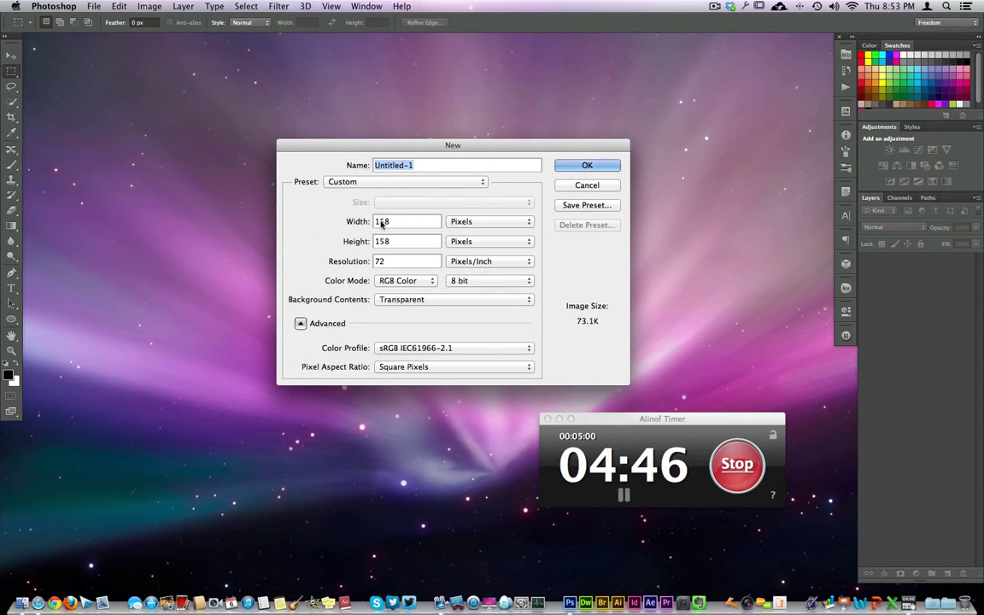
key(F11)
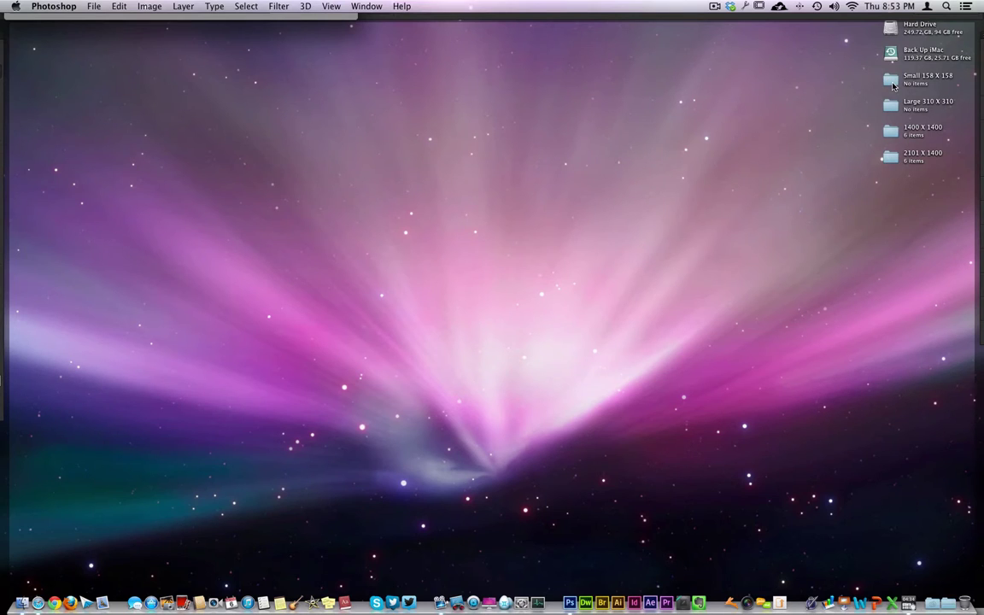
double_click(894, 86)
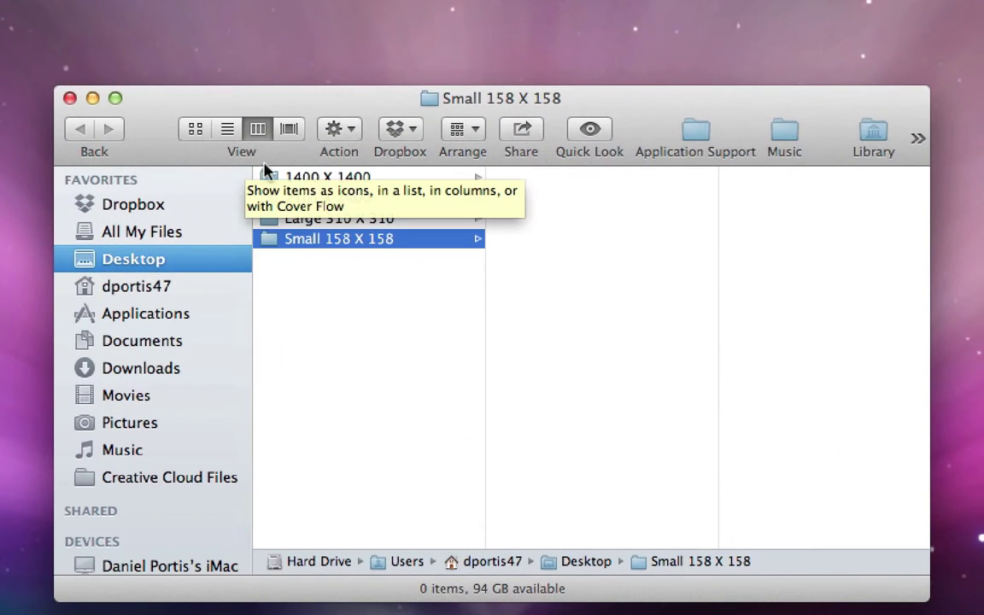
click(323, 221)
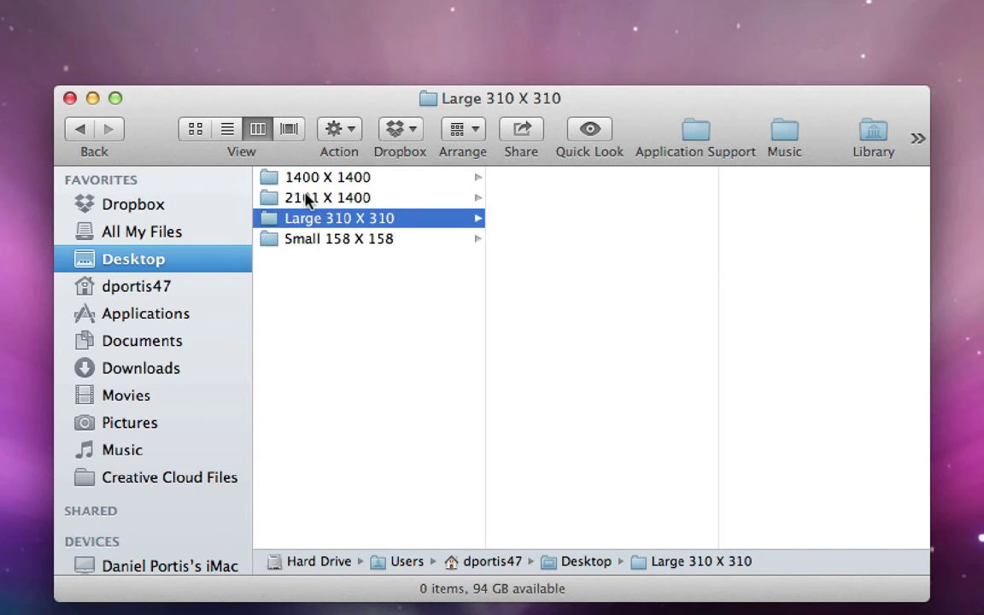
click(306, 197)
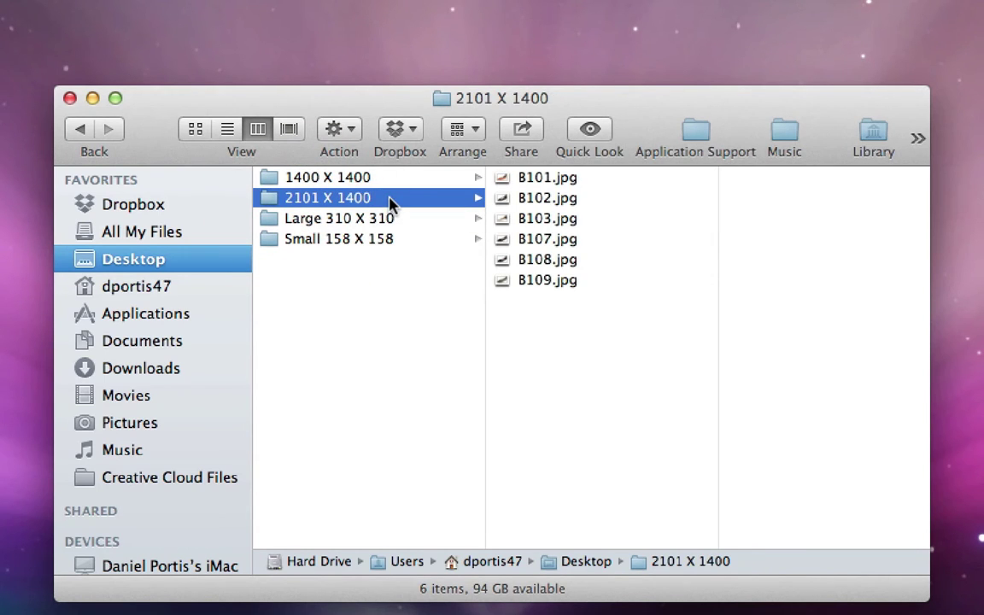
click(522, 178)
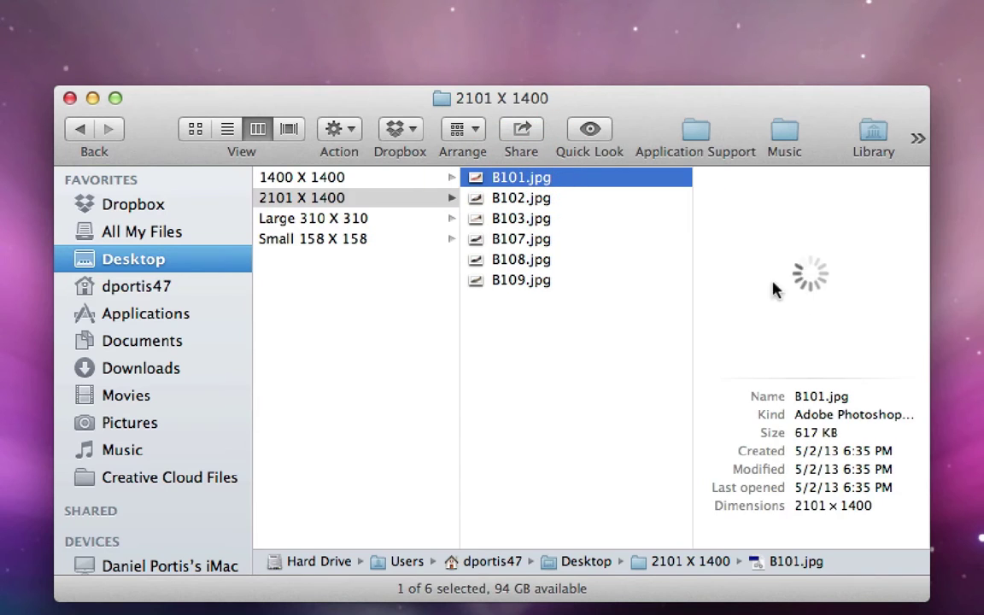
drag(796, 506, 887, 511)
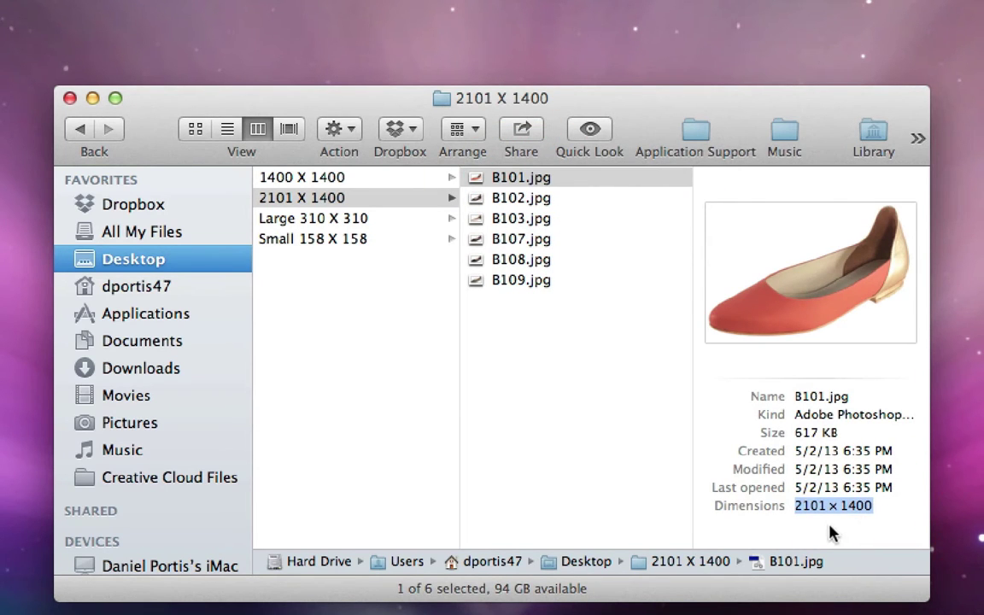
click(299, 177)
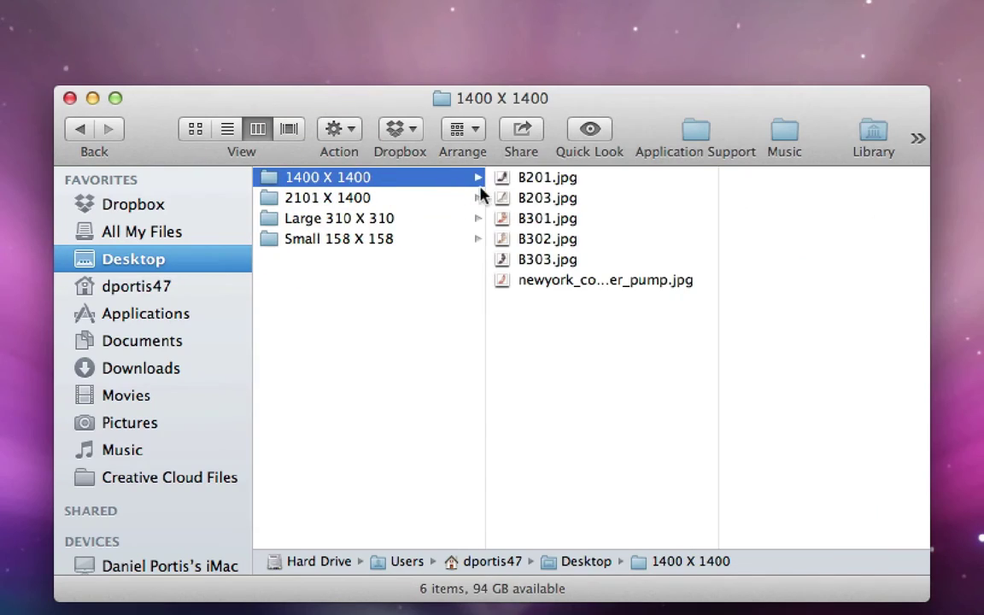
click(515, 183)
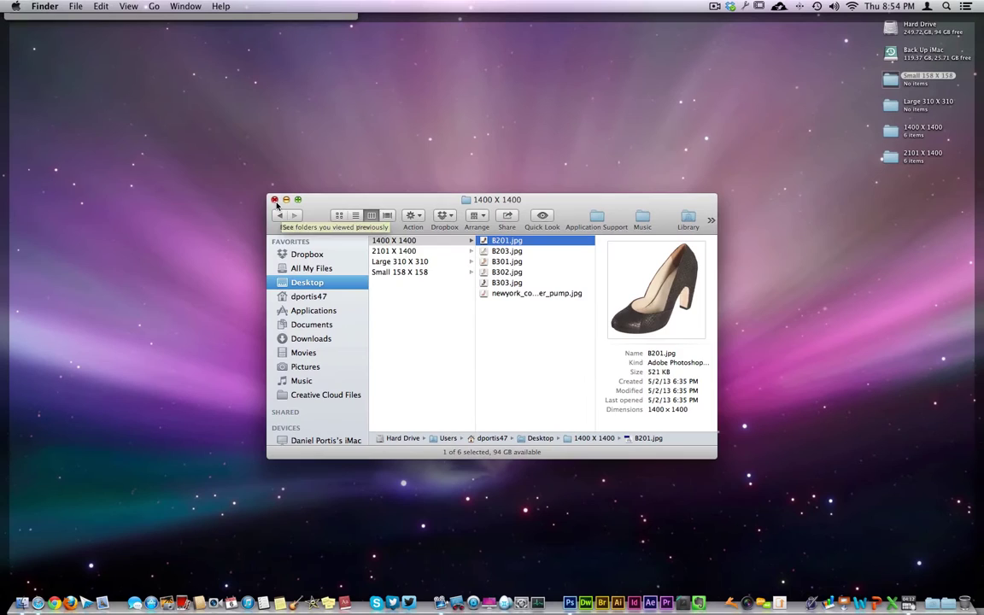
click(276, 203)
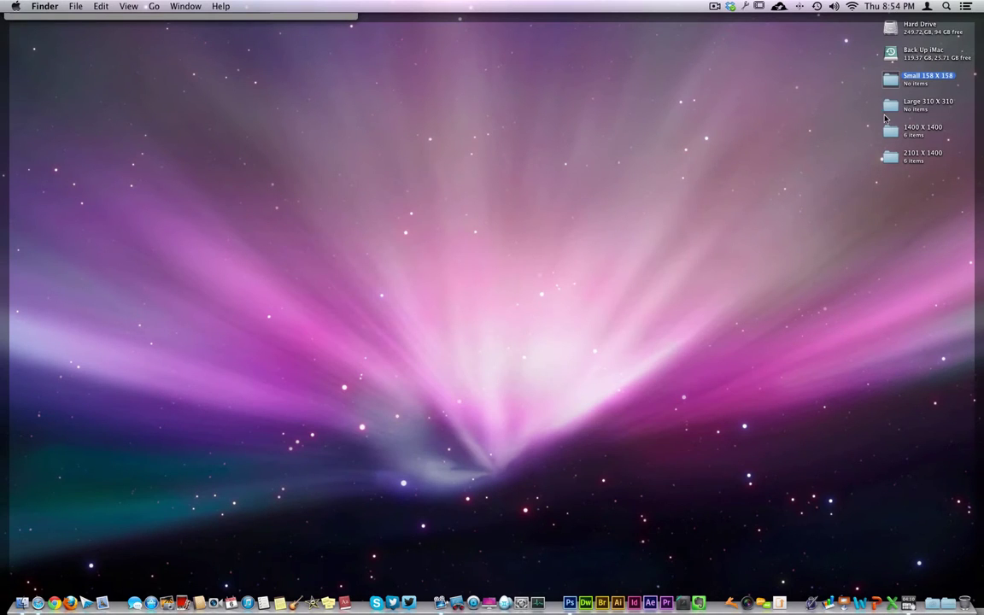
Step: Create the blank 158 × 158 px transparent Untitled-1 and enlarge and reposition its window
click(845, 150)
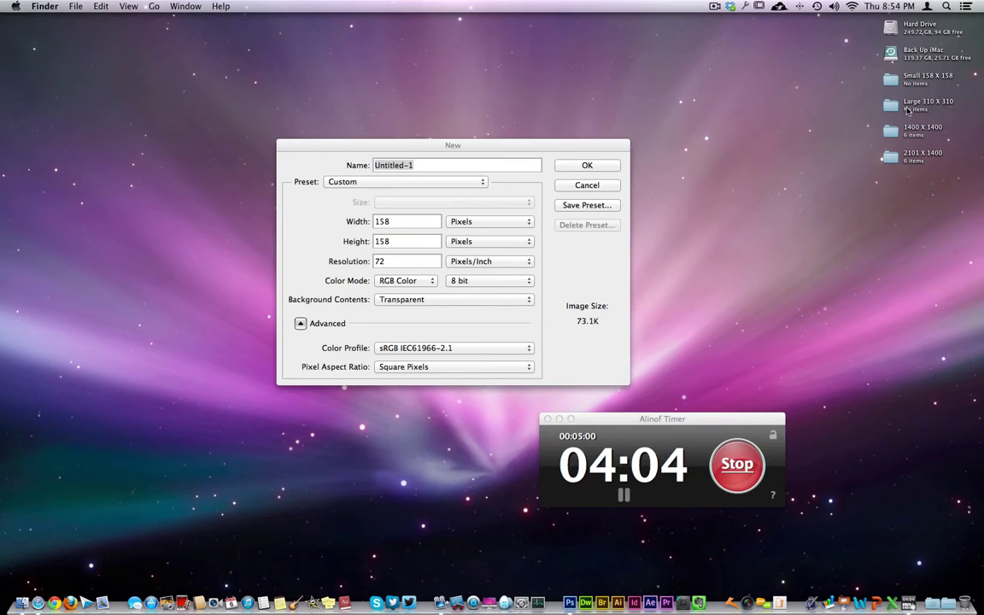
click(566, 358)
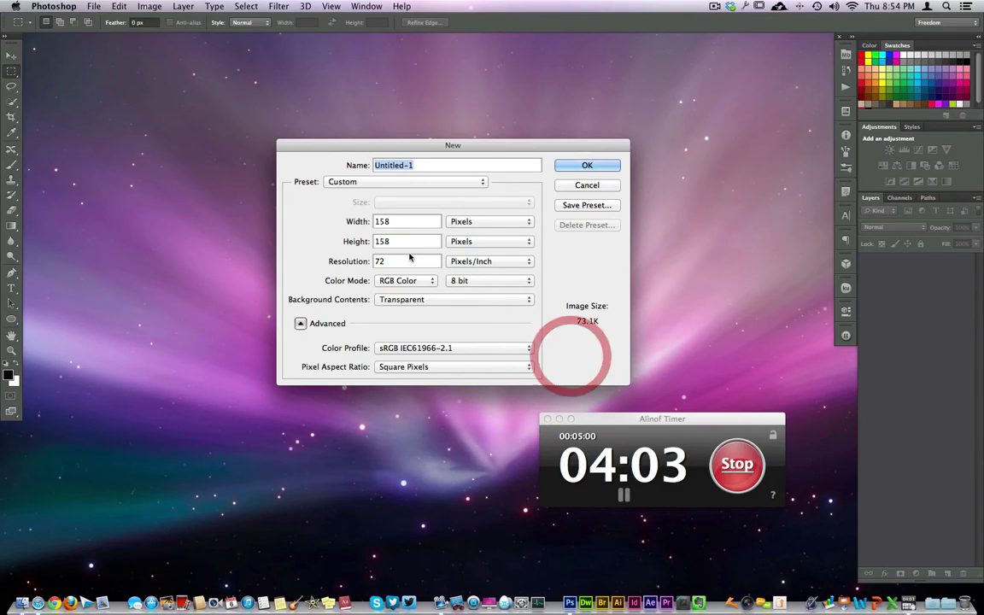
double_click(376, 221)
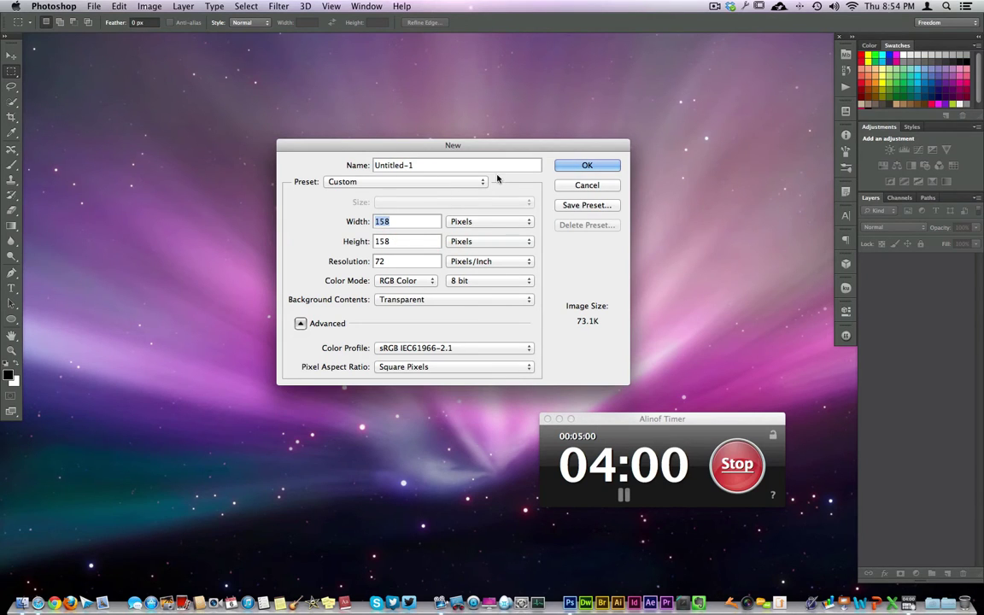
click(586, 165)
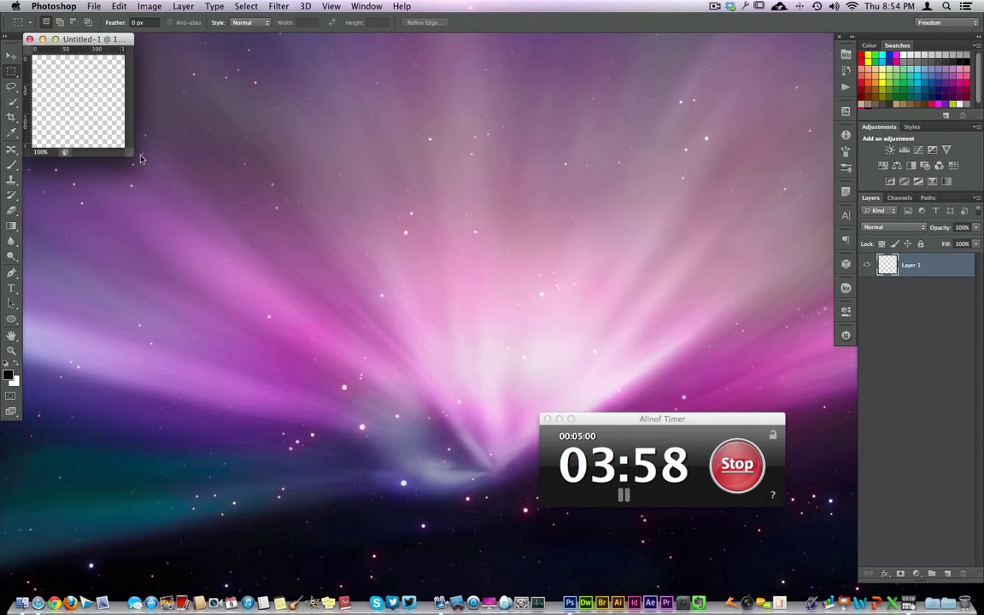
drag(130, 158, 176, 189)
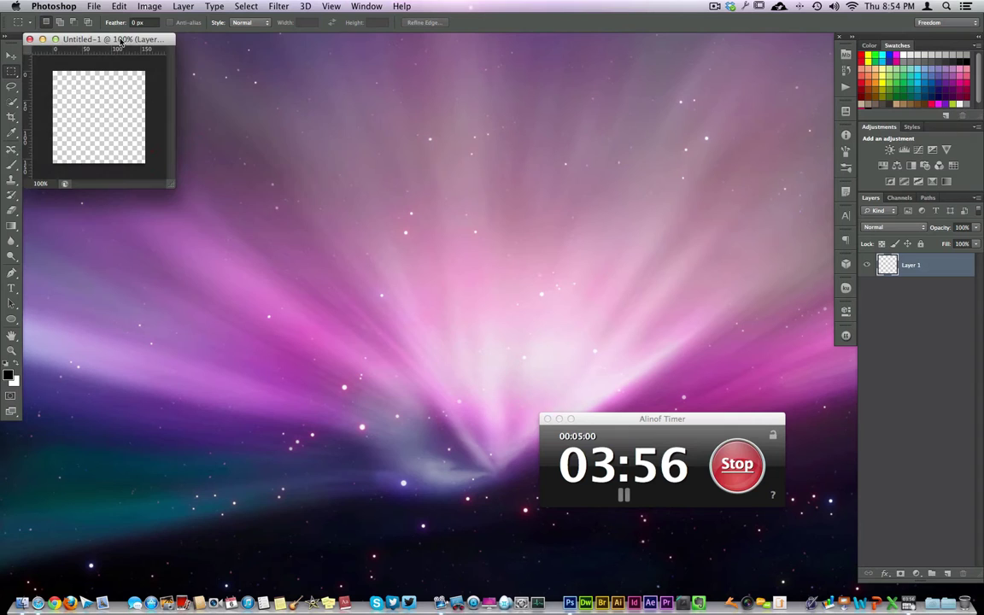
drag(119, 40, 276, 116)
Step: Open B101.jpg from the 2101 X 1400 folder and close the Finder window
key(F11)
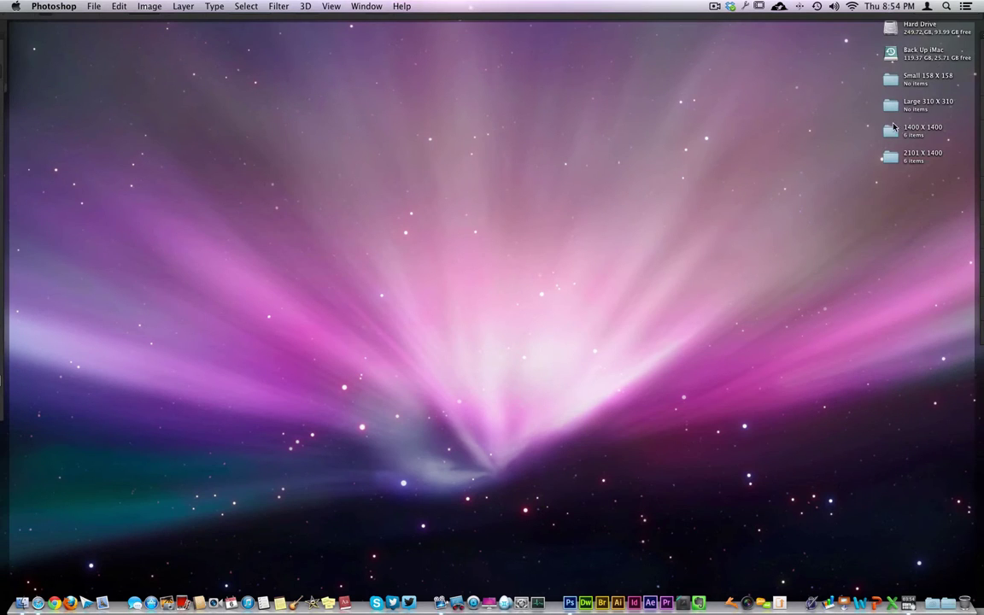
double_click(890, 156)
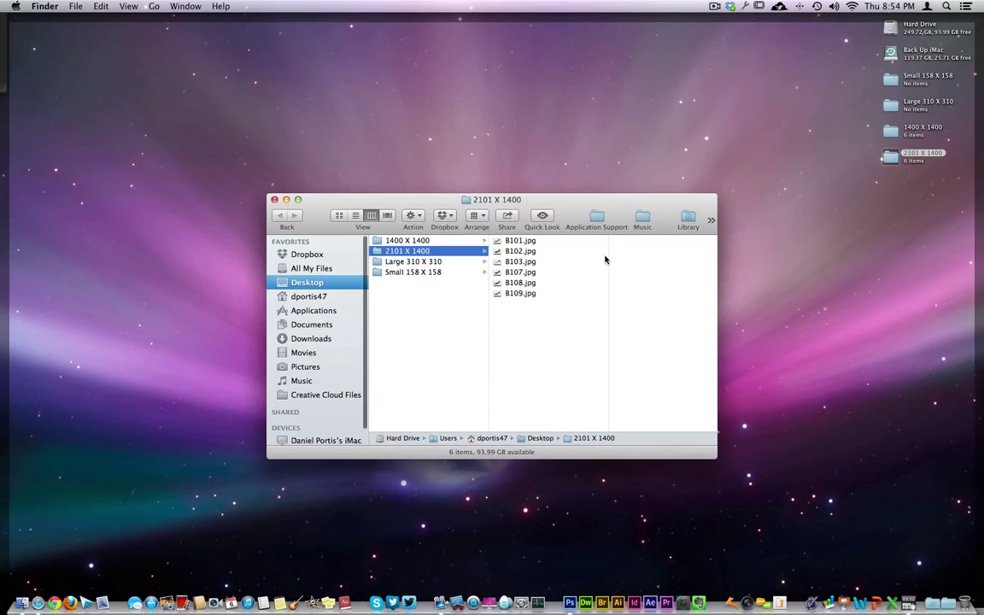
double_click(517, 241)
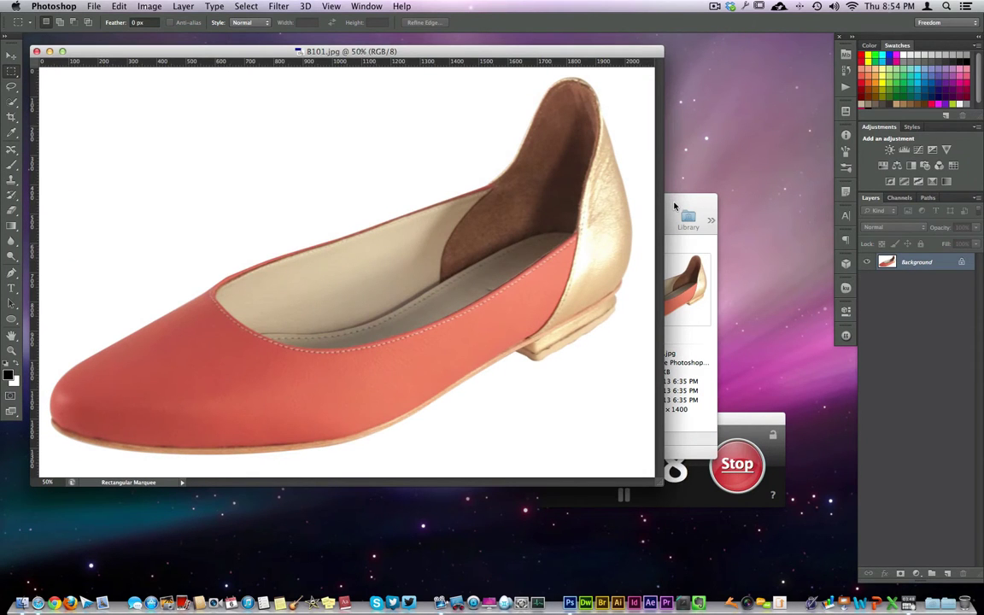
click(670, 206)
click(275, 200)
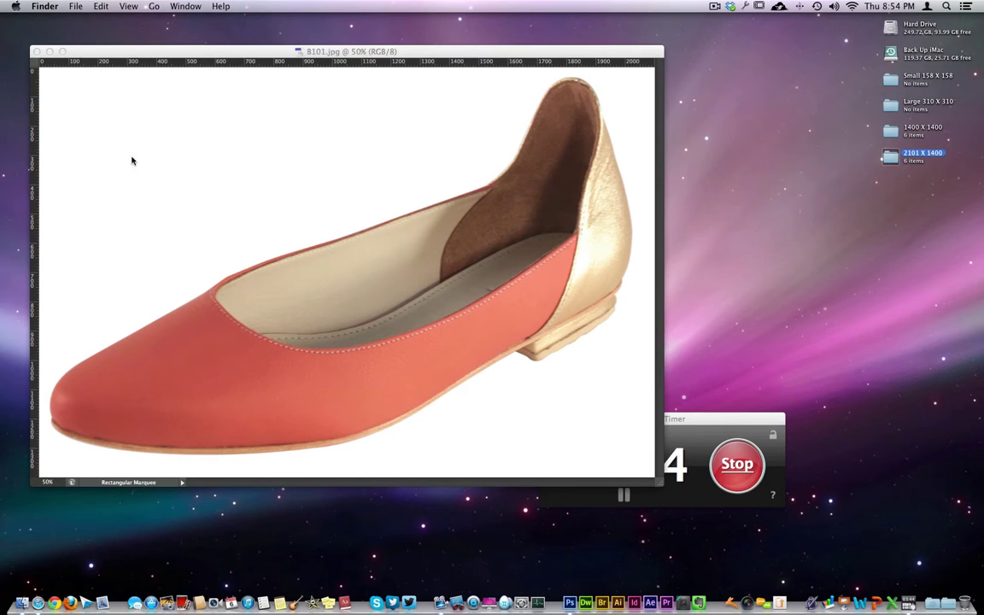
Step: Drag the B101 shoe photo into Untitled-1 with the Move tool as Layer 2
click(145, 137)
click(13, 58)
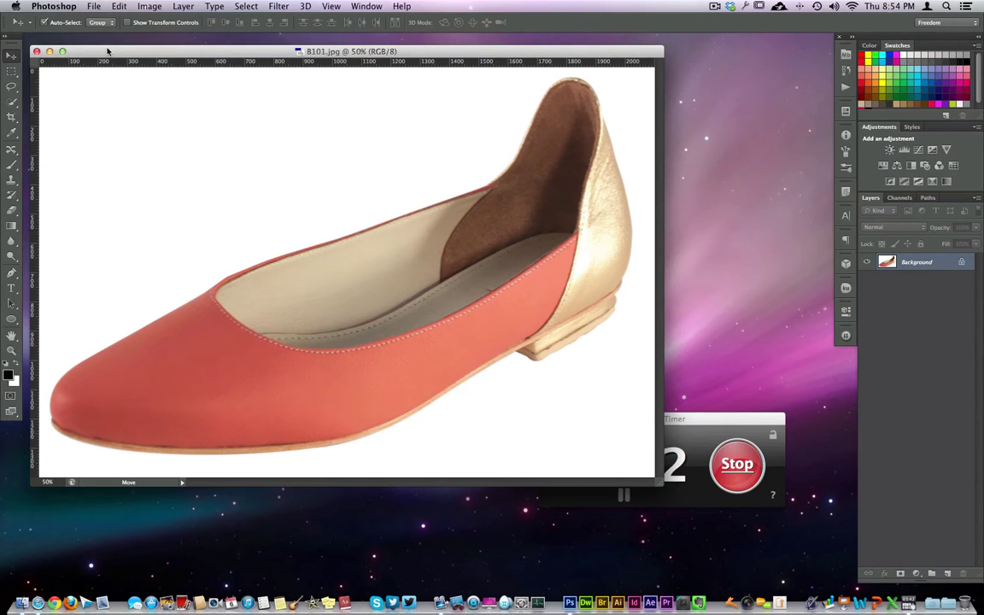
drag(99, 49, 396, 100)
drag(552, 262, 264, 196)
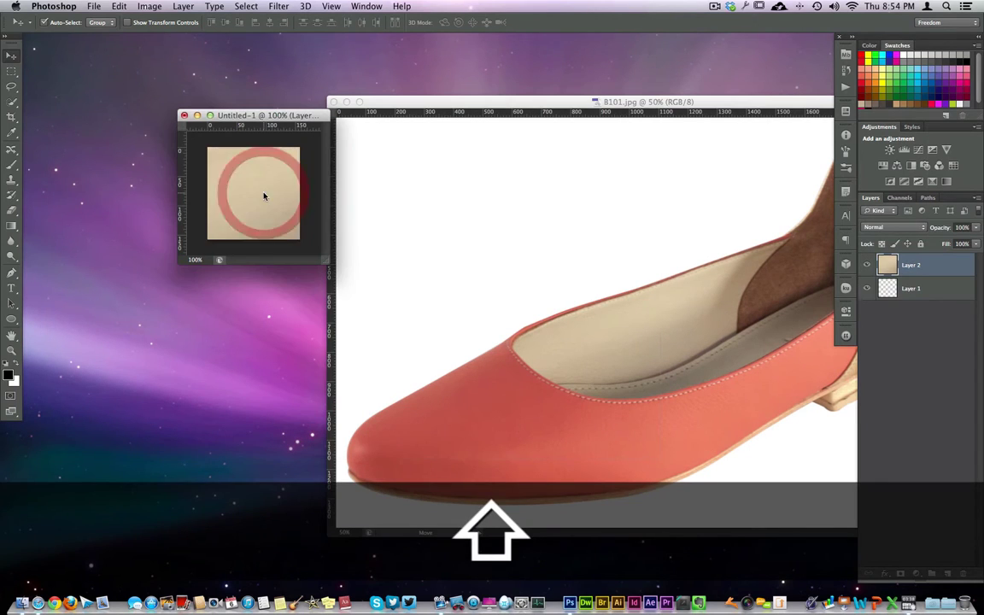
click(951, 263)
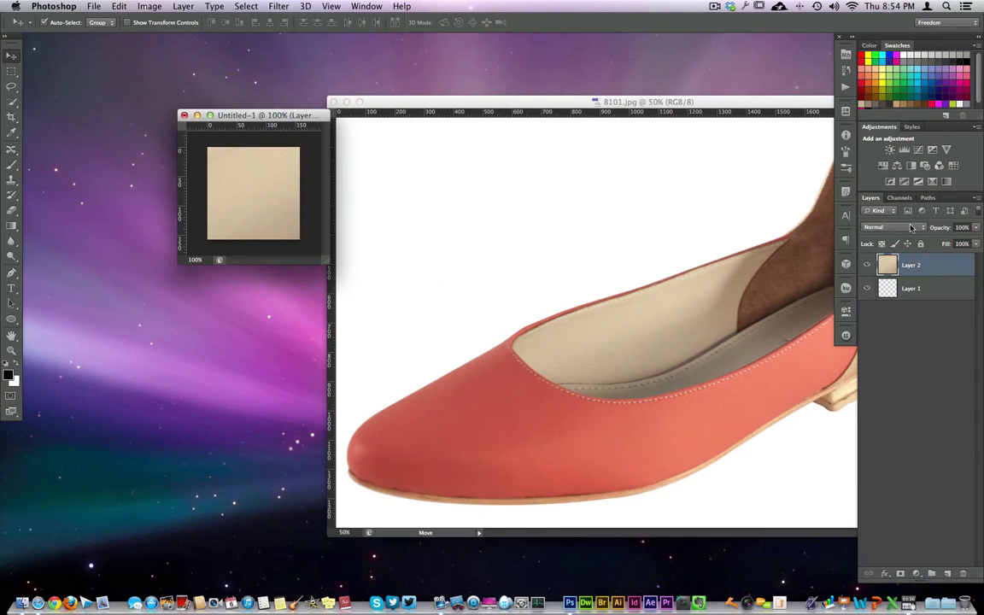
Step: Convert Layer 2 to a Smart Object and scale it proportionally from centre to fit 158 px
right_click(927, 268)
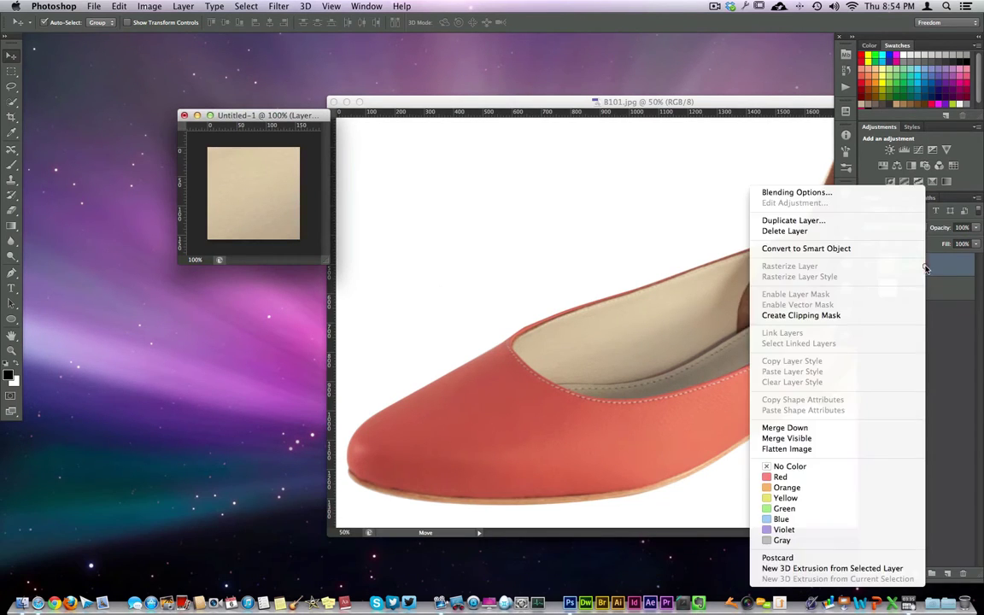
click(835, 247)
key(super+t)
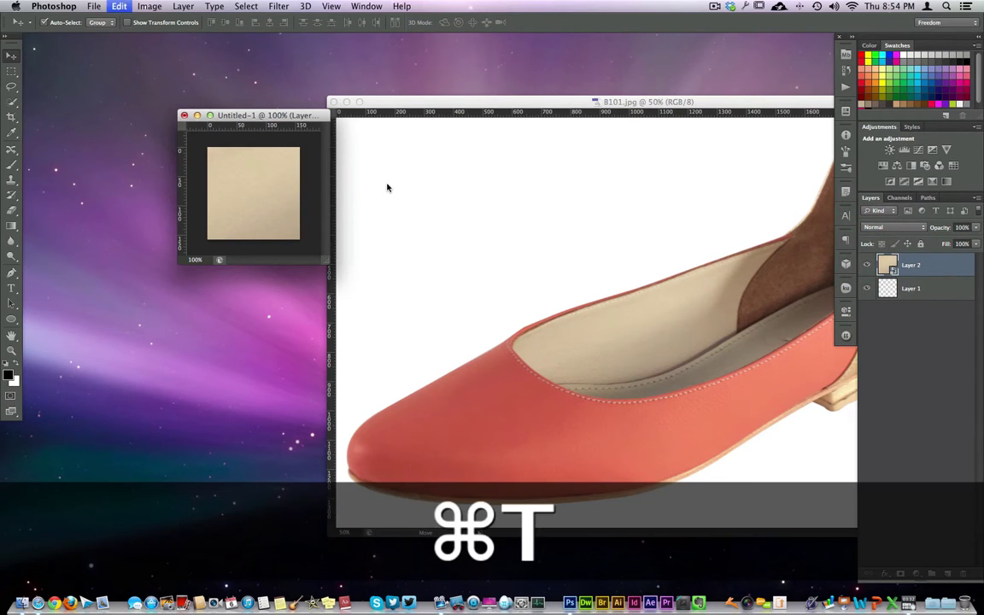
key(super+0)
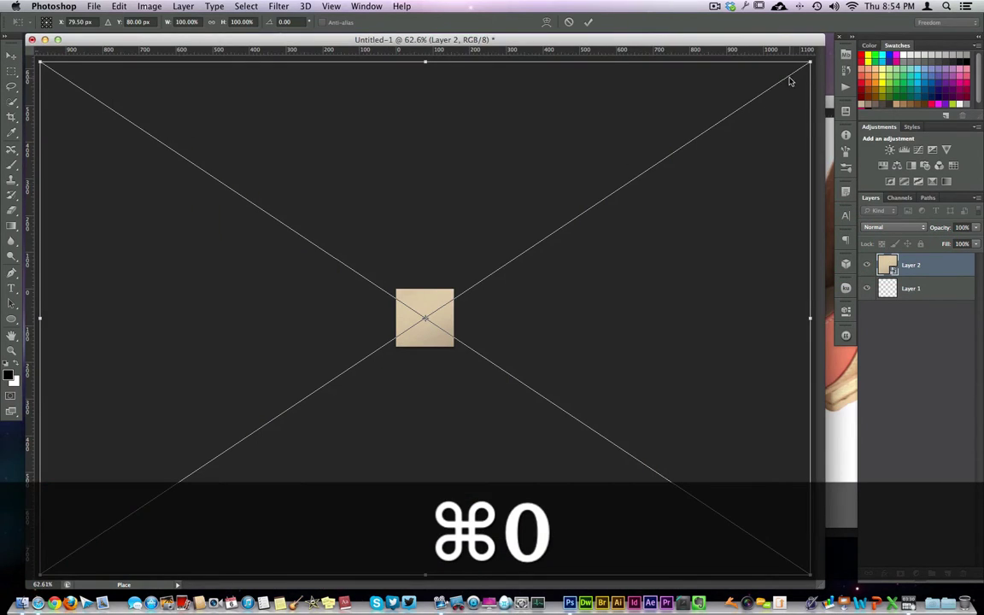
key(alt)
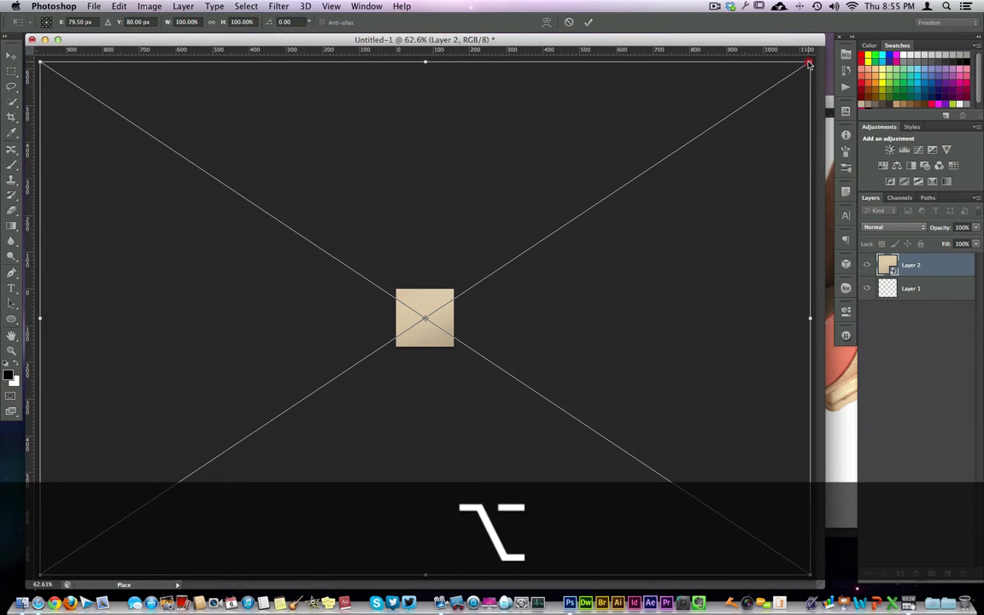
key(shift)
drag(809, 64, 434, 281)
key(Return)
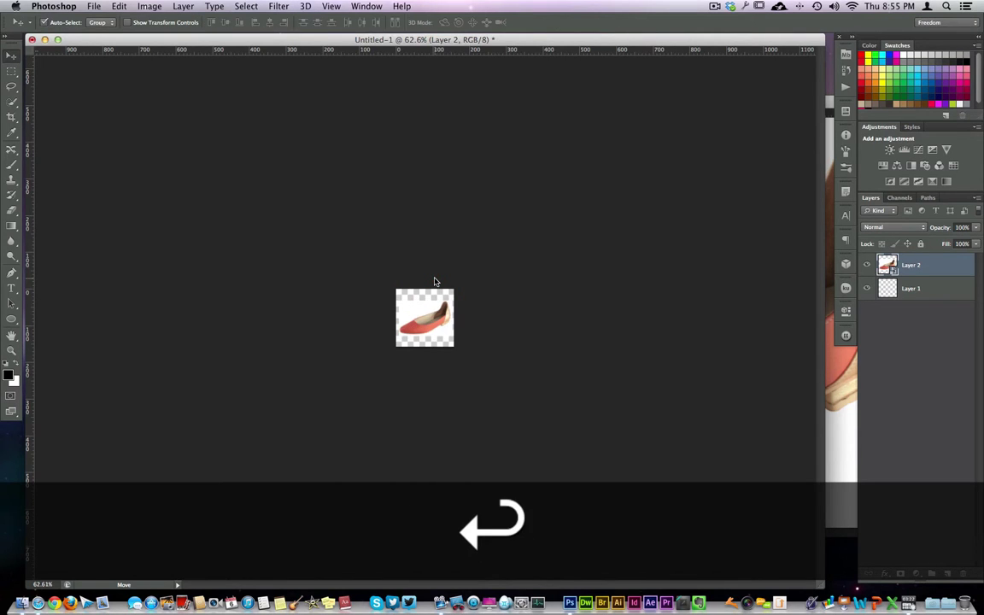
key(super+1)
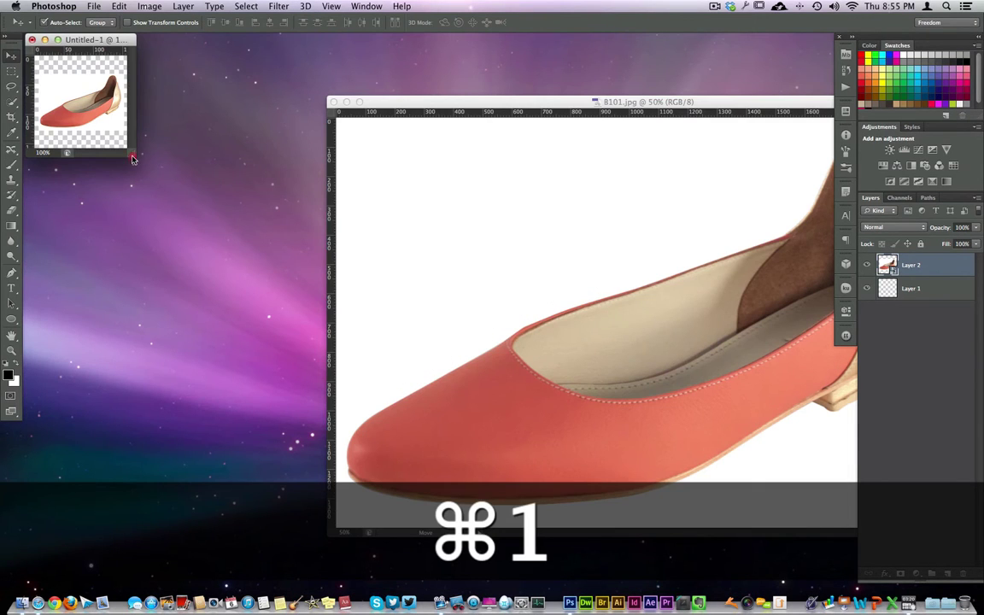
Step: Close Untitled-1 without saving and close B101.jpg
drag(133, 158, 258, 239)
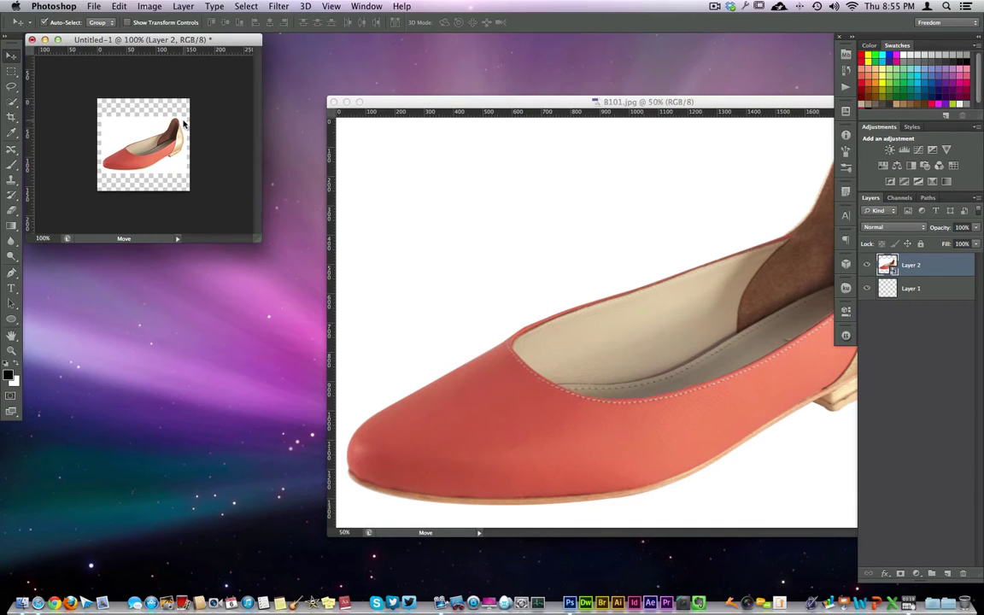
click(32, 39)
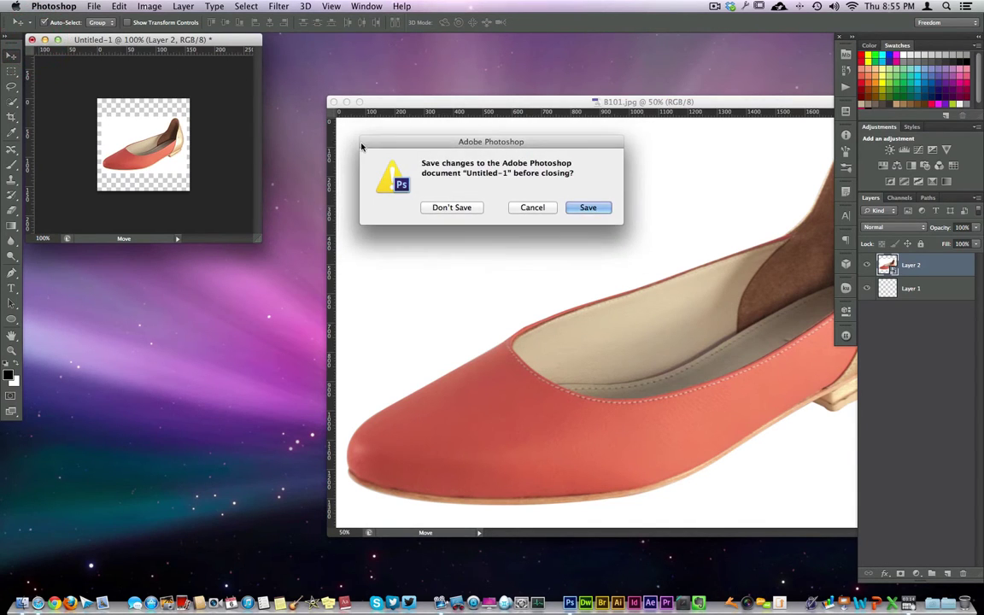
click(439, 209)
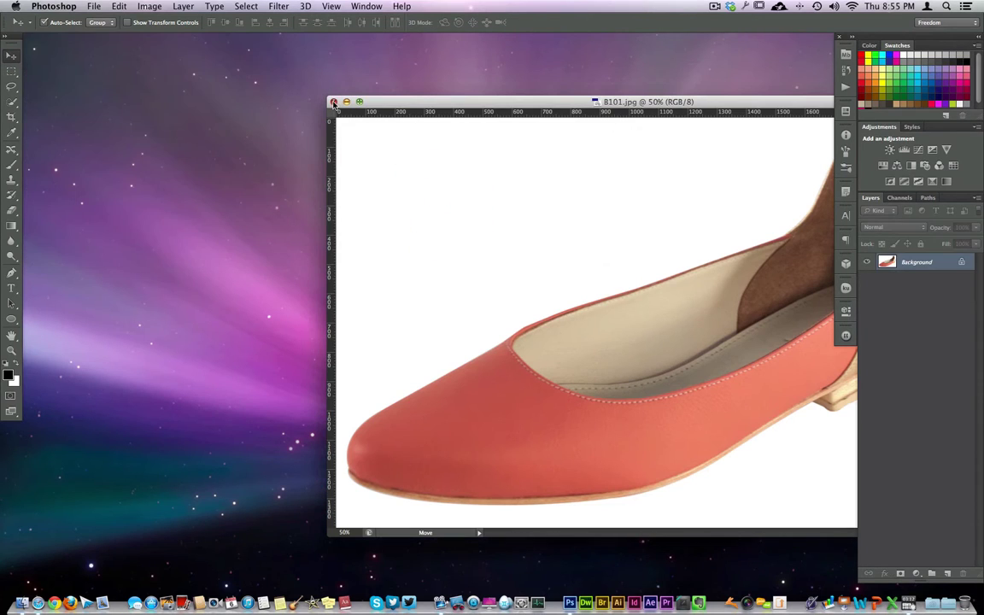
click(333, 102)
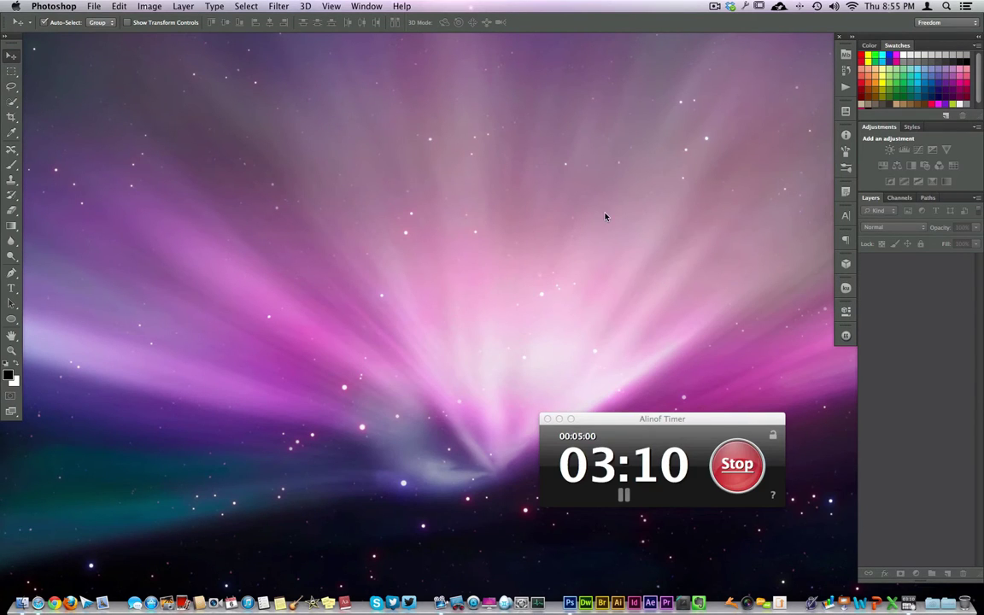
Step: Open Image Processor and choose 1400 X 1400 as the source folder
click(94, 7)
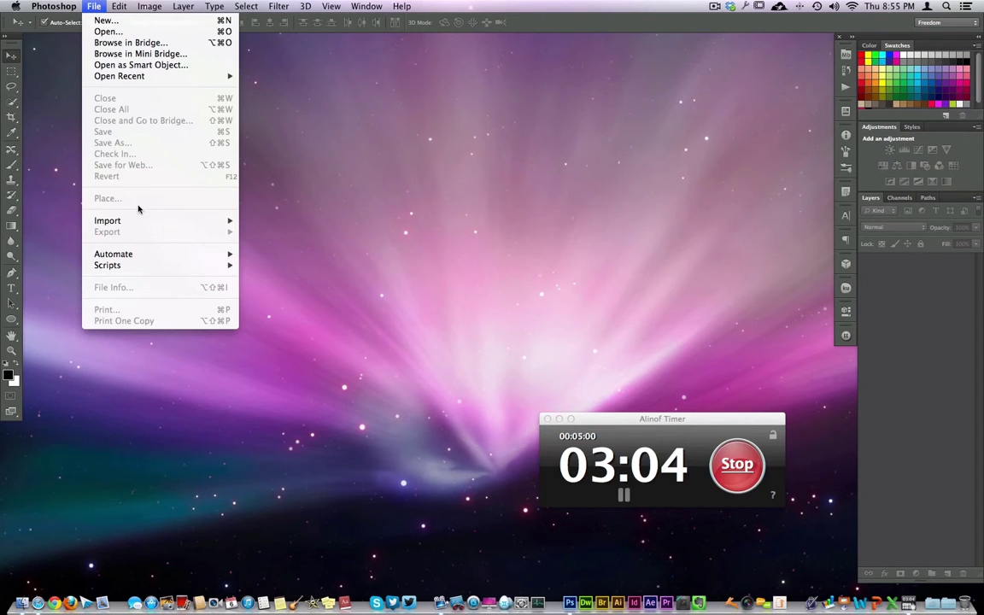
mouse_move(120, 269)
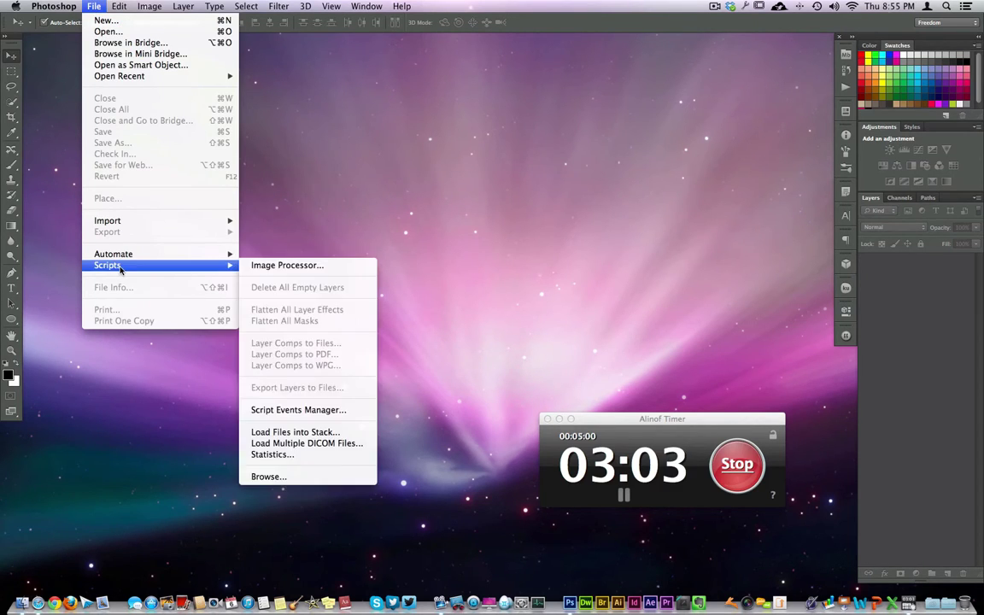
click(278, 265)
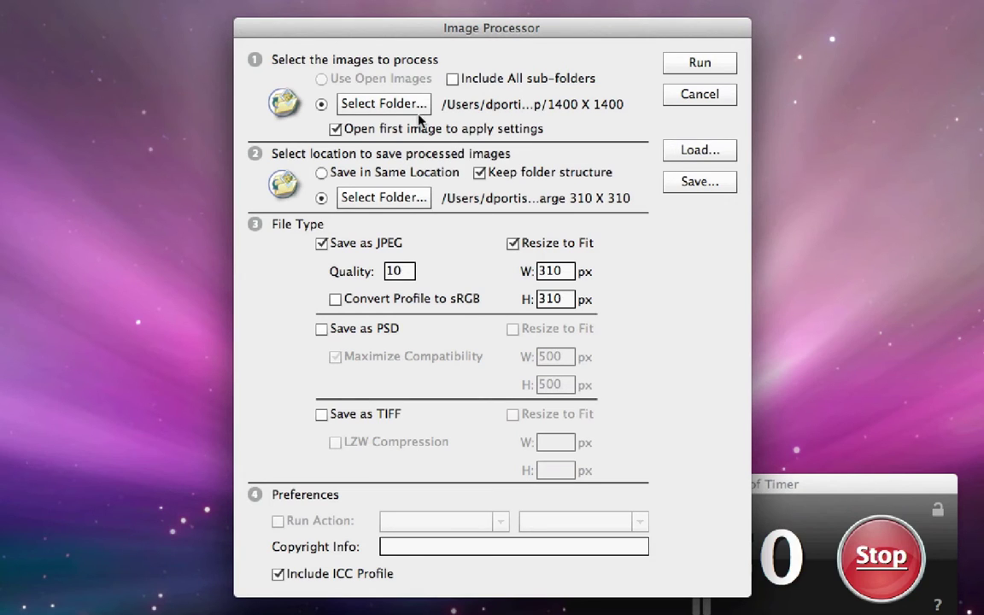
click(397, 104)
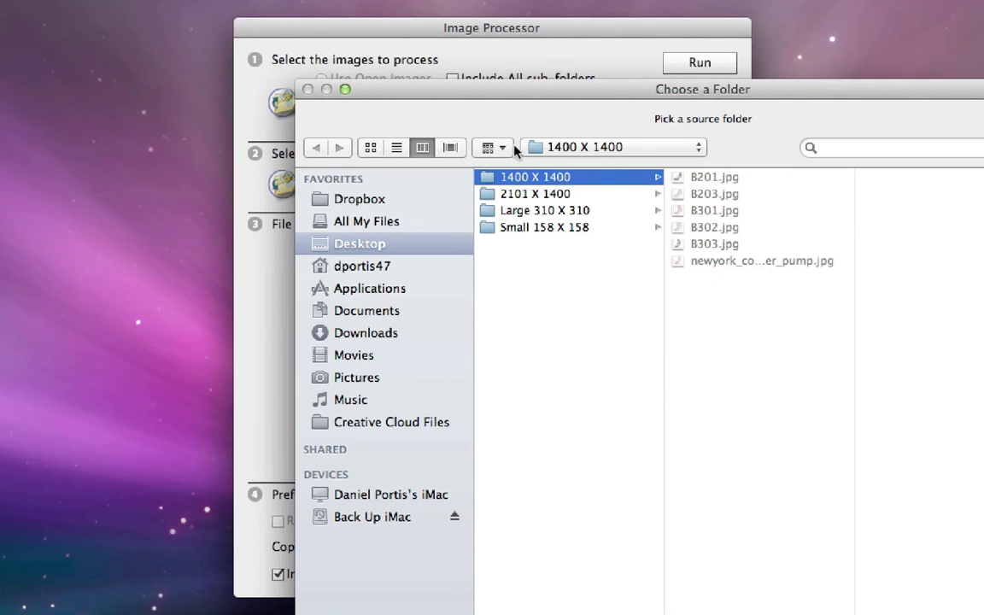
drag(410, 98, 318, 46)
key(Return)
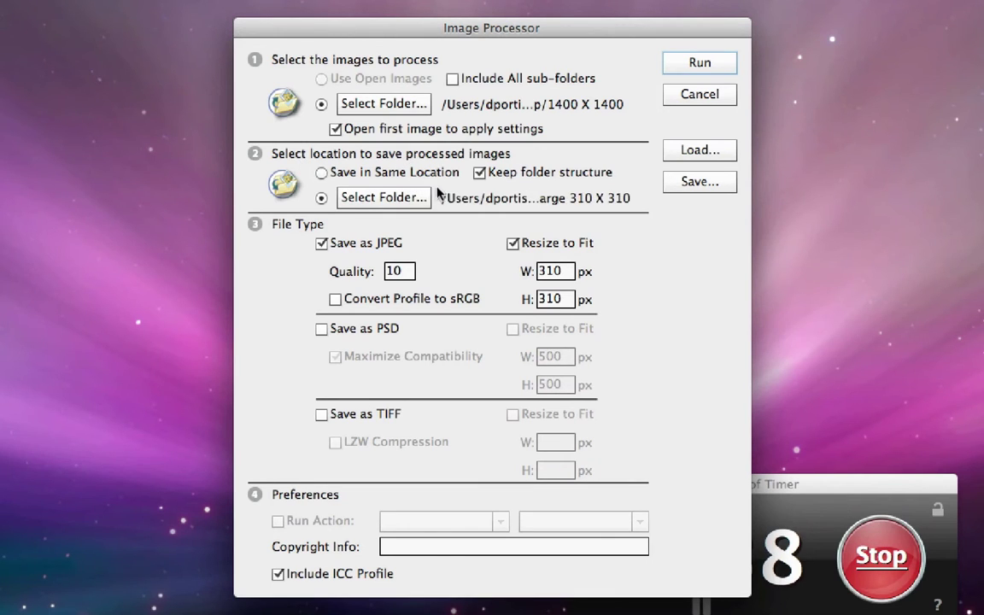
Step: Set Large 310 X 310 as destination and run the 310×310 JPEG resize
click(386, 200)
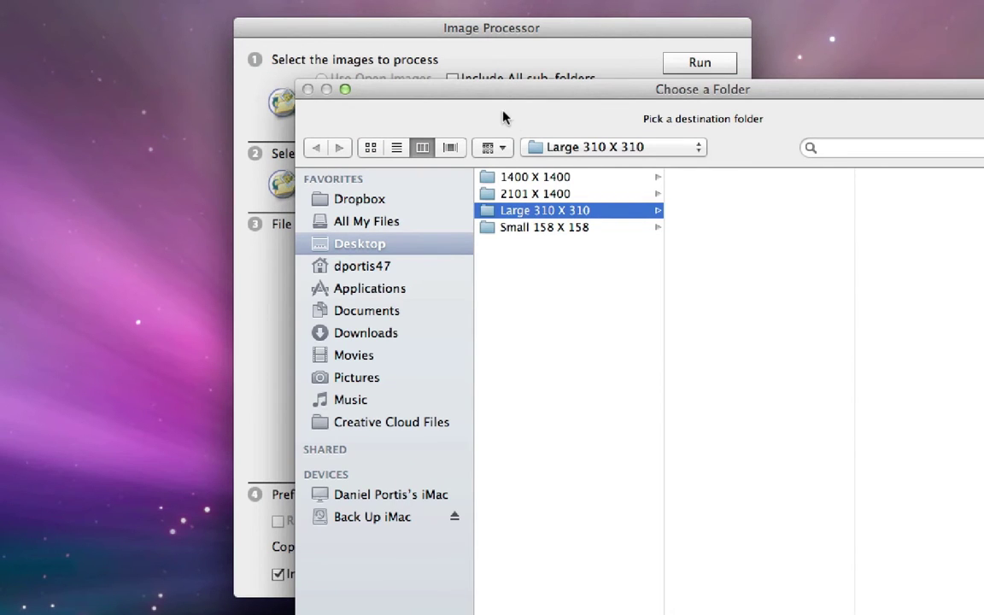
drag(495, 92, 195, 17)
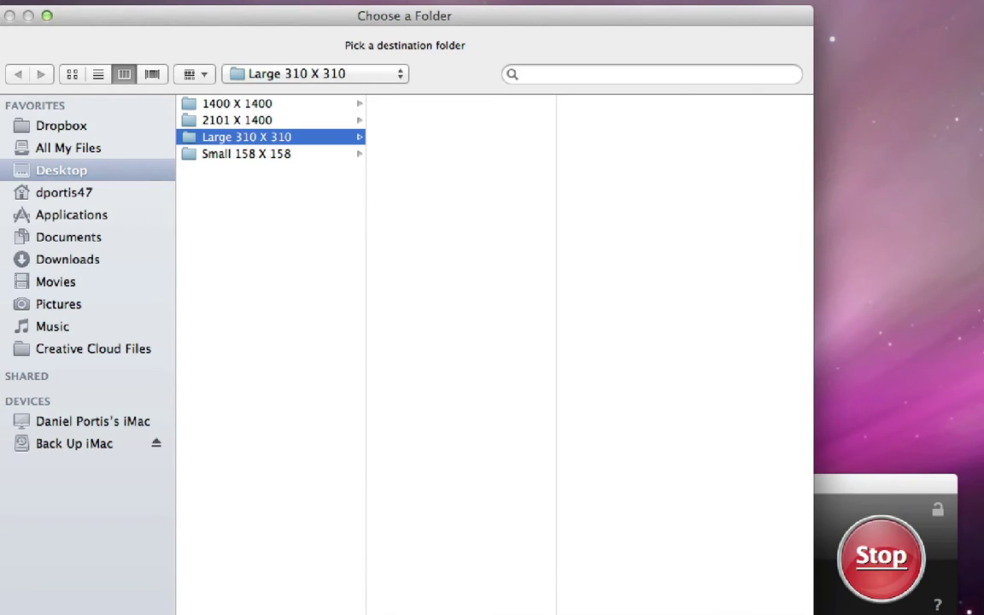
key(Return)
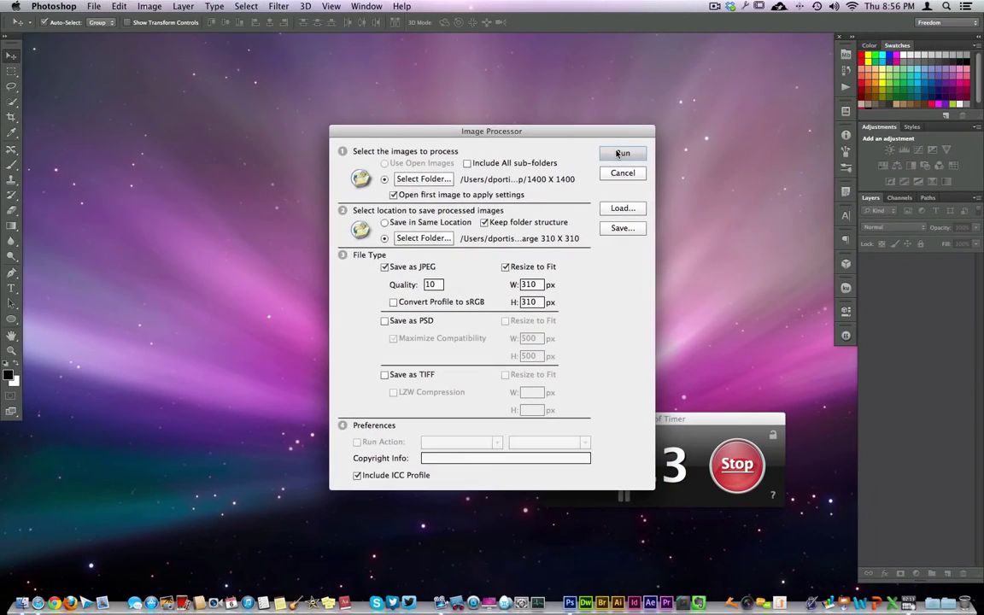
click(668, 100)
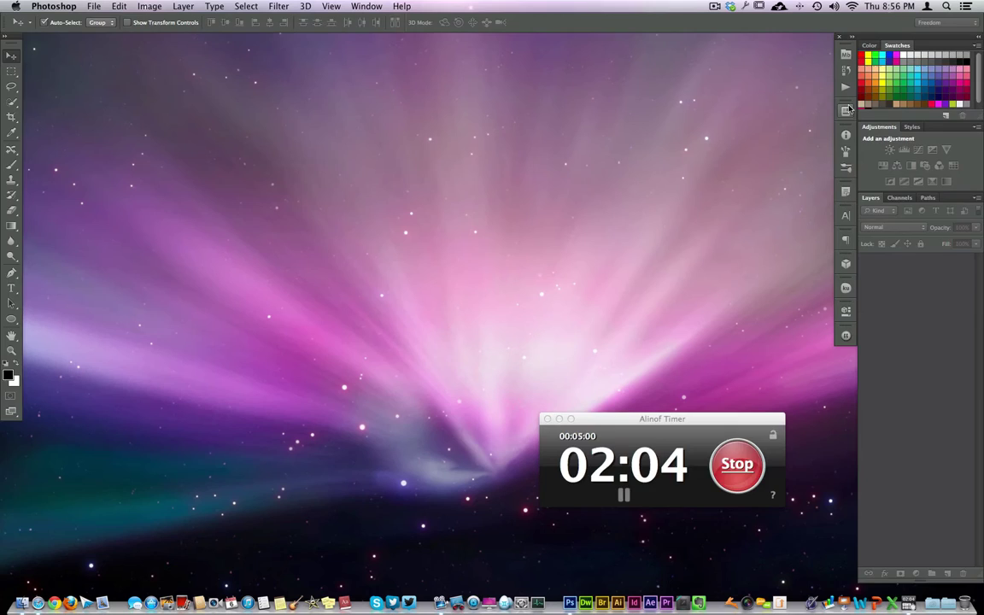
Step: Open the Large 310 X 310 folder and Quick Look through the JPEGs from B201.jpg
key(F11)
double_click(893, 107)
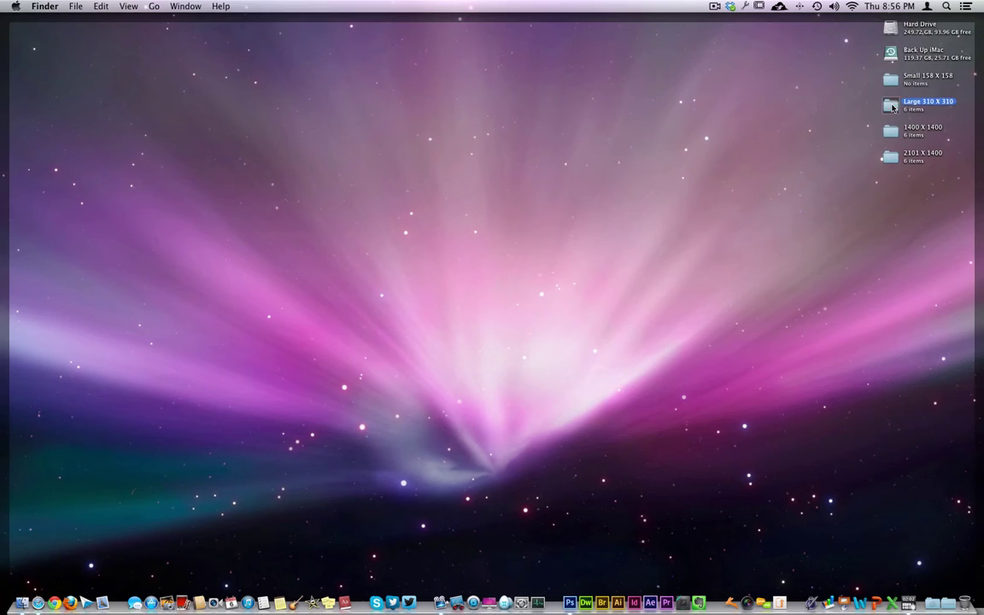
click(514, 241)
key(space)
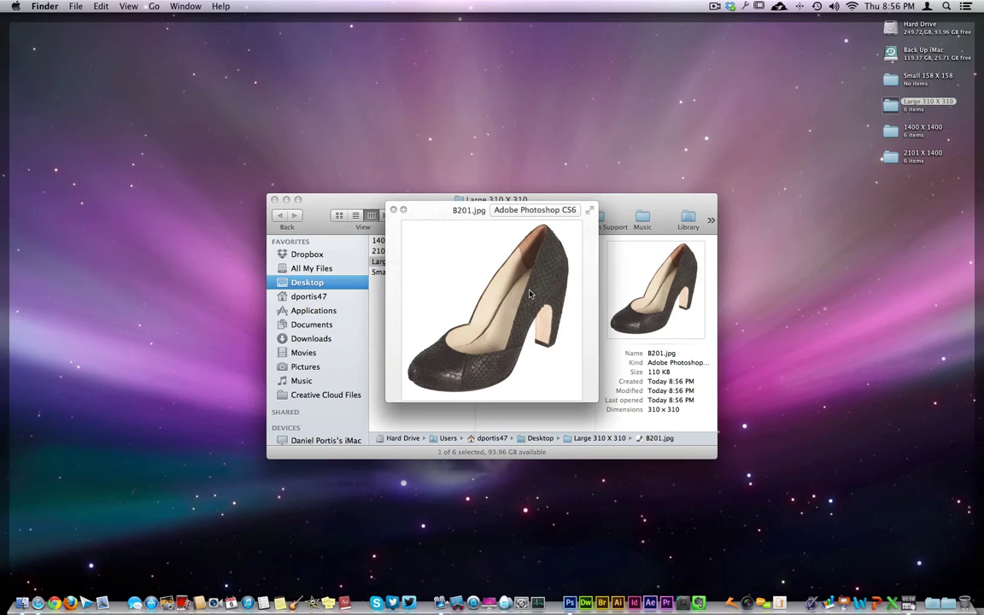
key(Down)
key(Down)
key(Down)
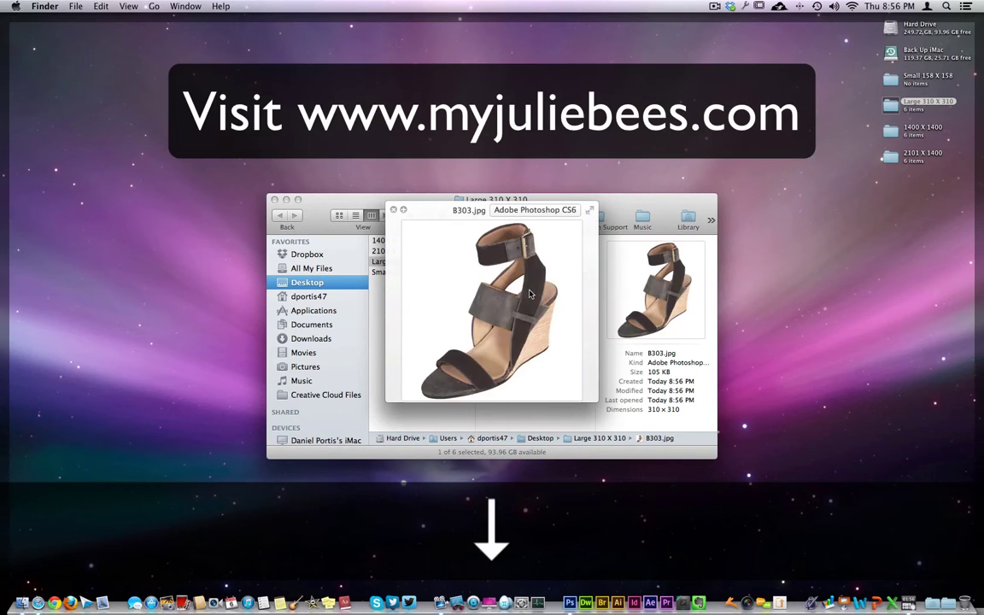
key(space)
Step: Open B303.jpg in Photoshop to check its 310 × 310 size, then close it
double_click(508, 282)
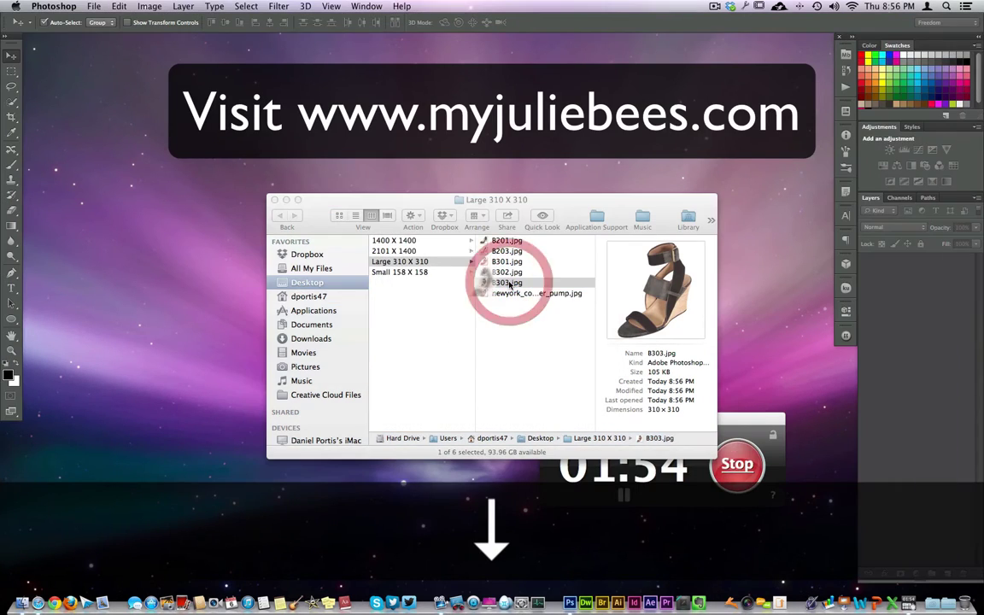
drag(218, 242, 290, 313)
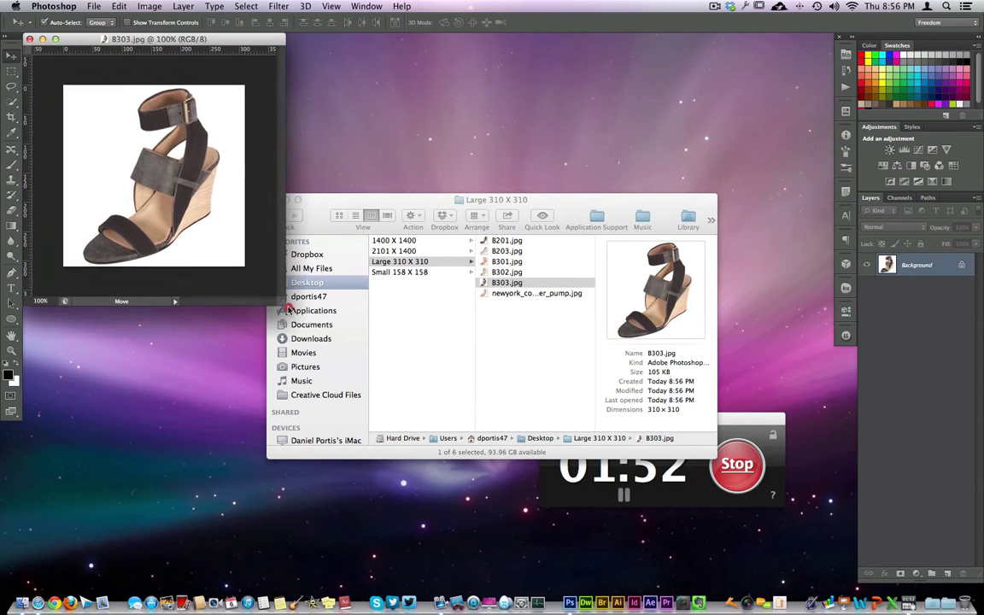
click(29, 39)
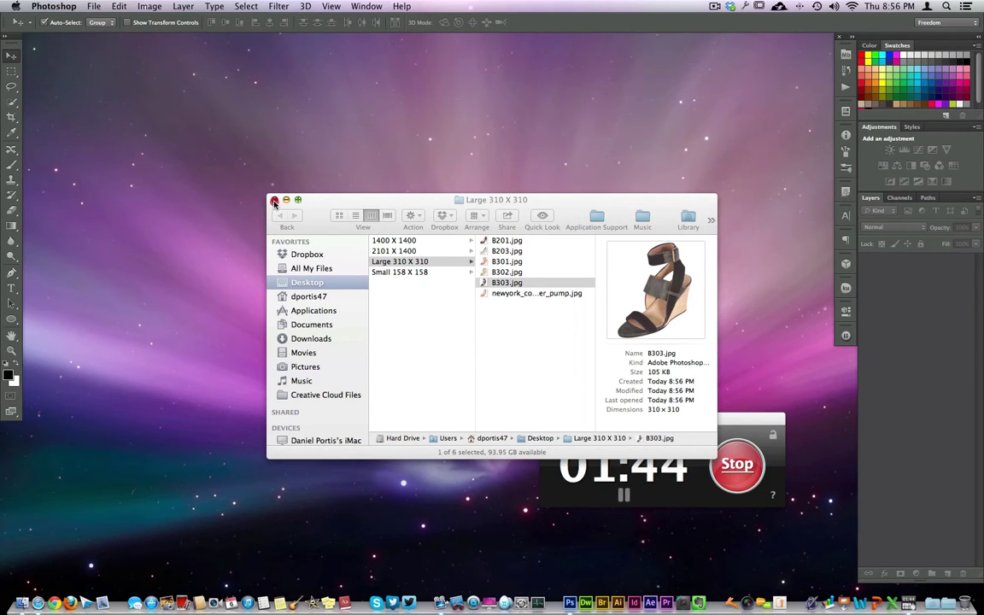
Step: Close the Large 310 X 310 Finder window and cancel an unneeded New document
click(274, 200)
click(94, 6)
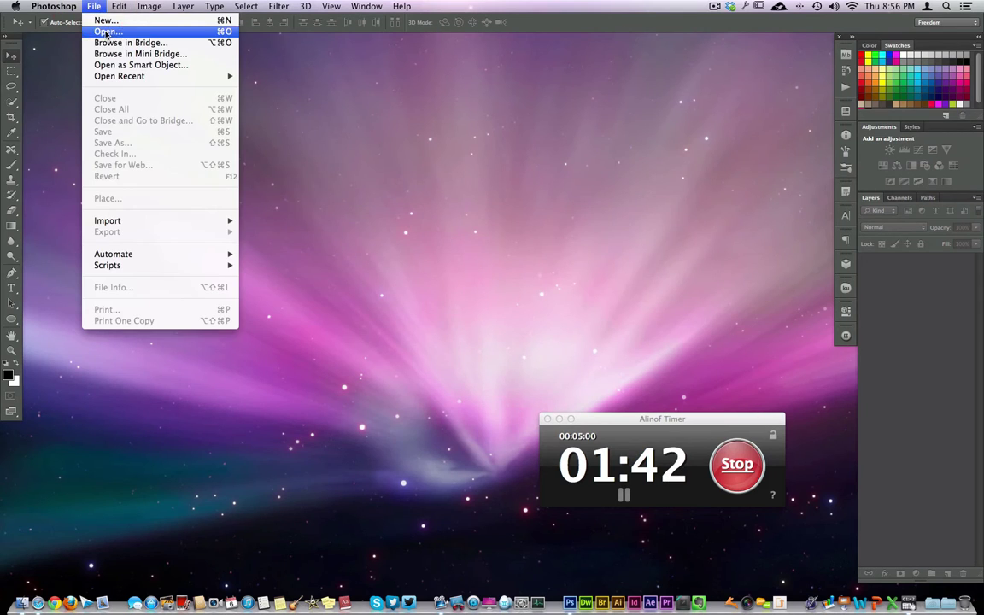
click(101, 20)
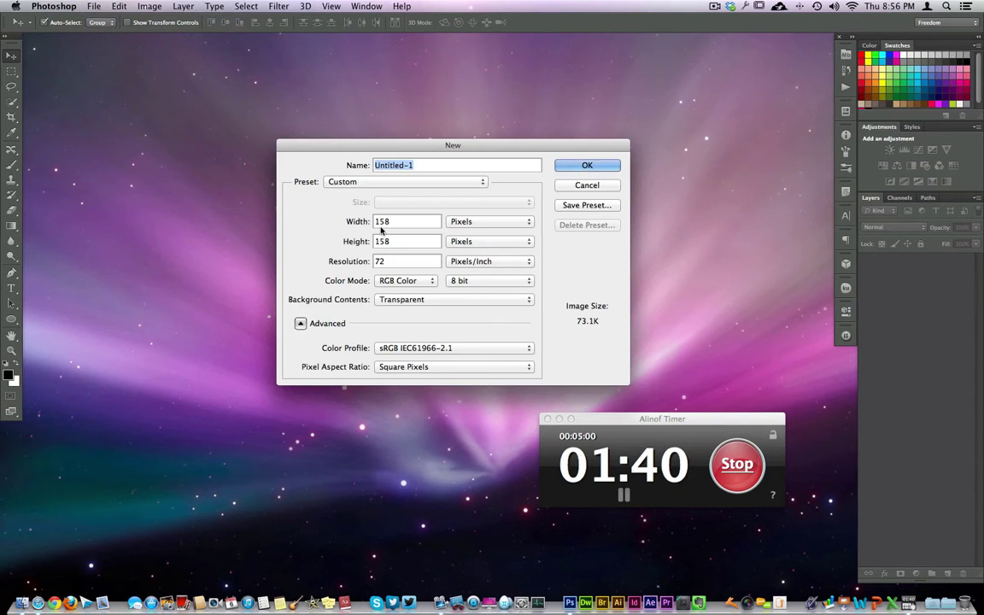
click(584, 184)
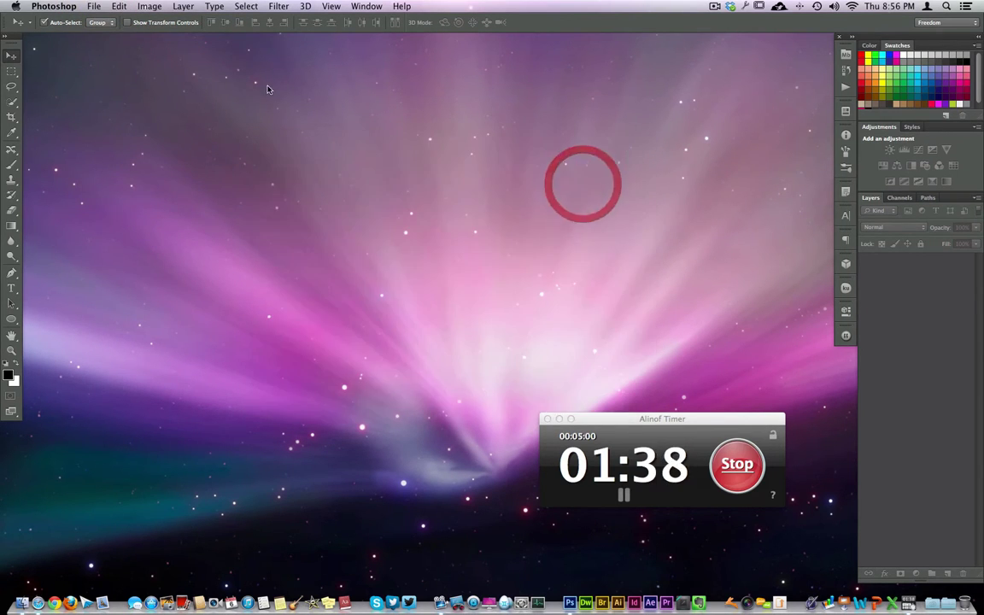
Step: Reopen Image Processor and browse the destination folders without choosing one
click(94, 6)
mouse_move(140, 260)
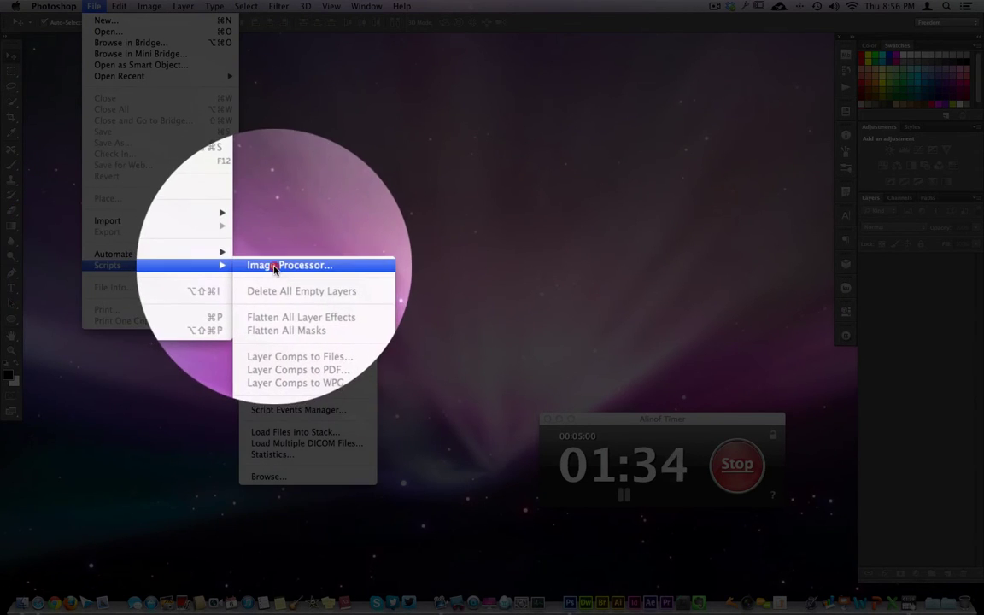
click(273, 266)
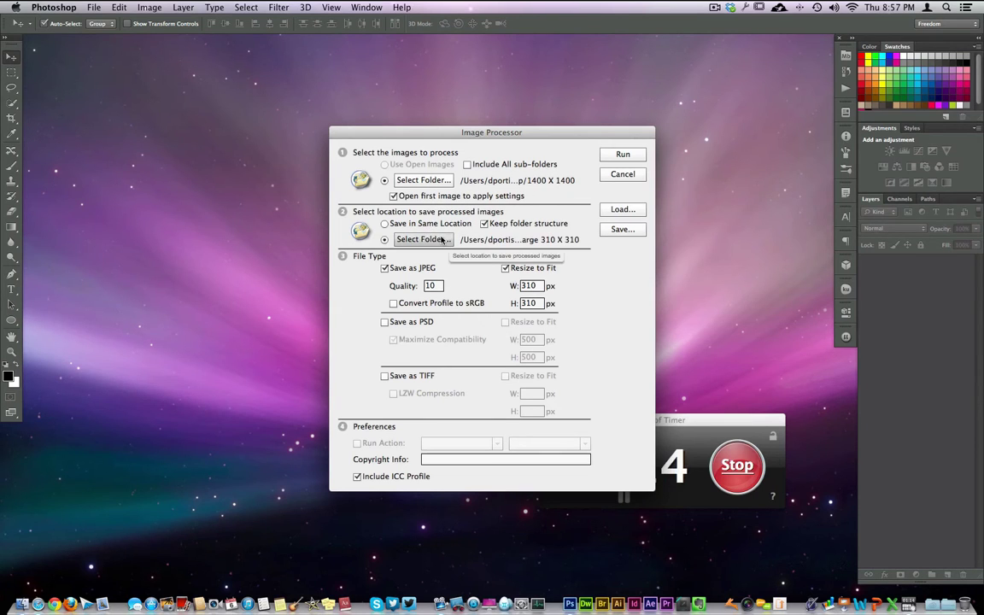
click(443, 240)
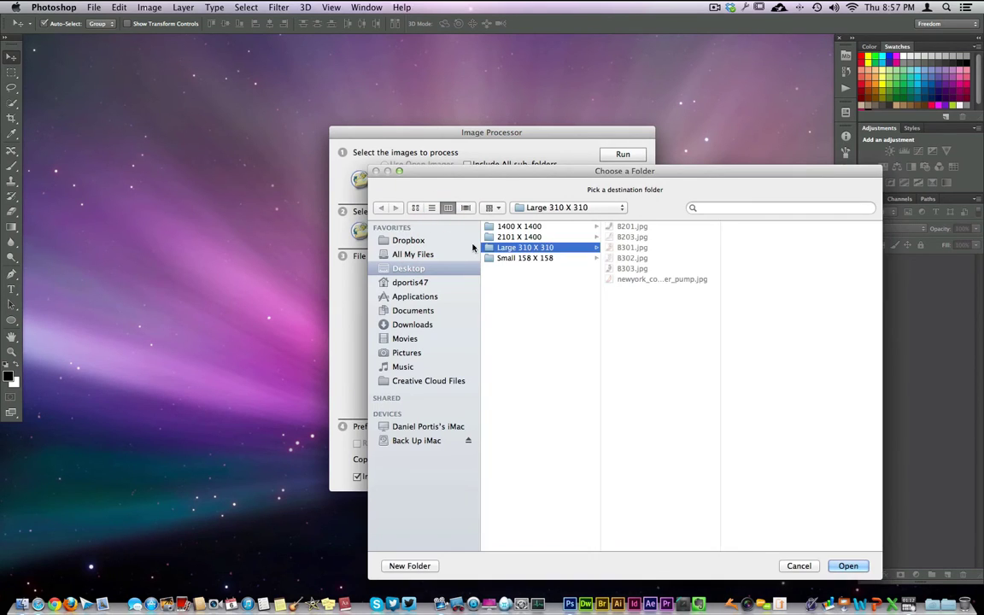
click(518, 259)
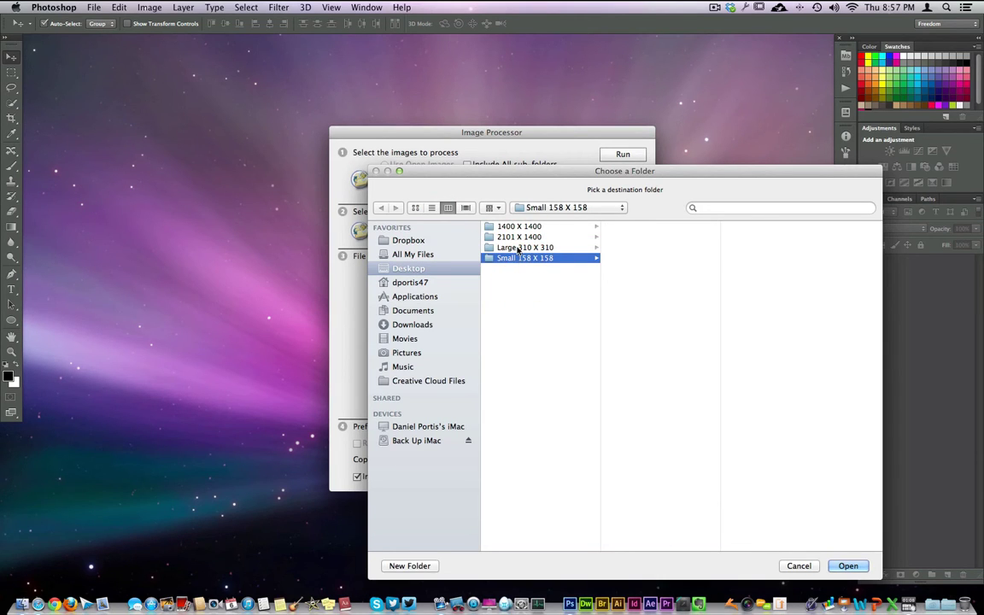
click(518, 248)
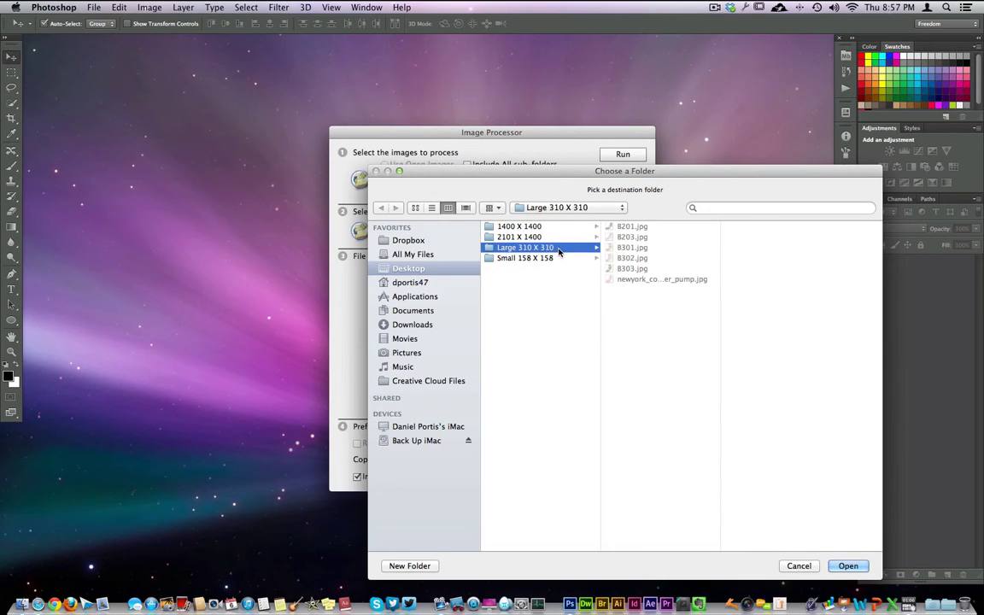
click(530, 228)
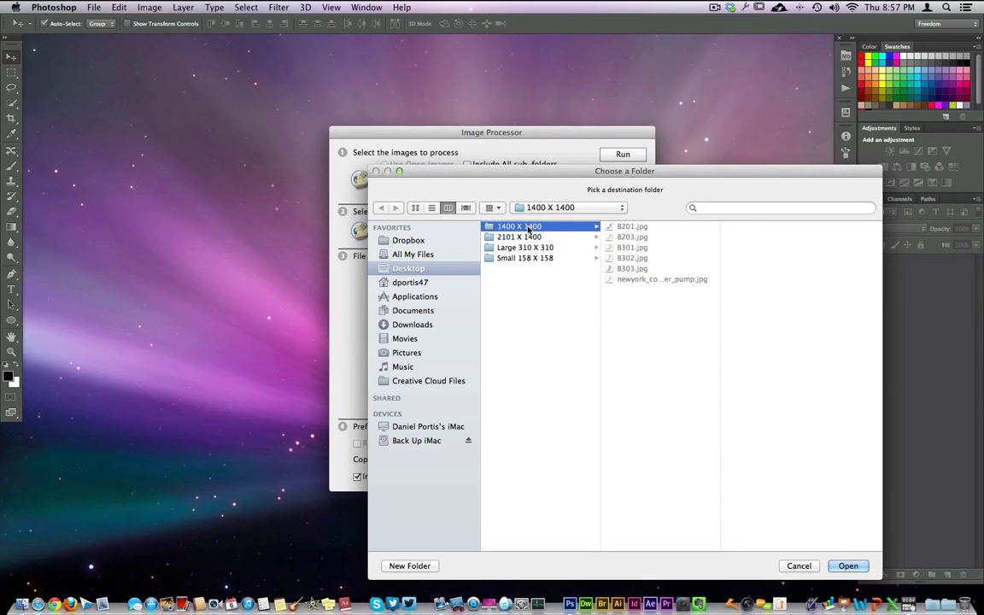
click(797, 566)
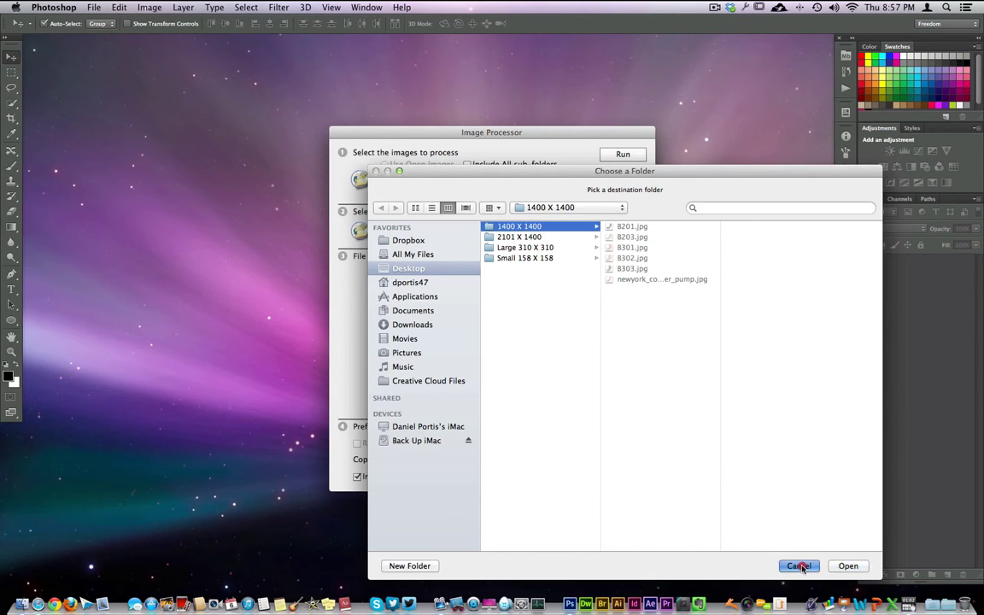
Step: Run Image Processor from 2101 X 1400 into Large 310 X 310, then show the desktop
click(413, 181)
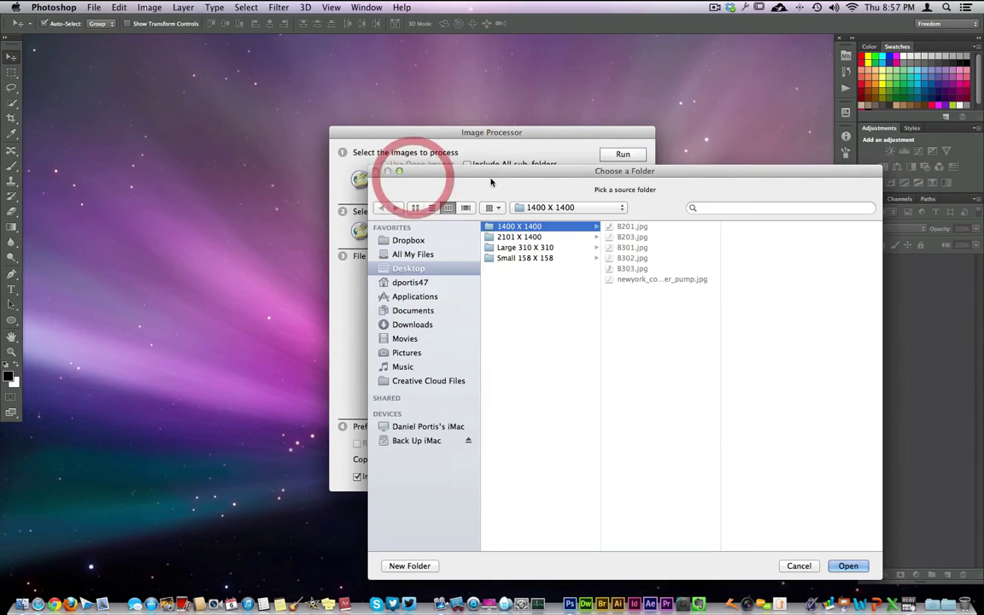
click(520, 237)
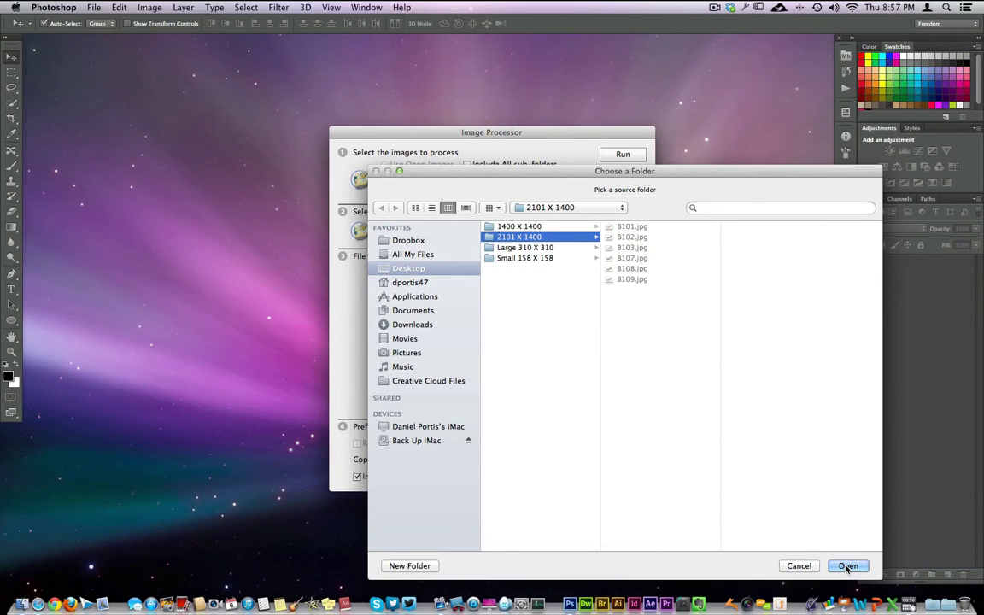
click(848, 566)
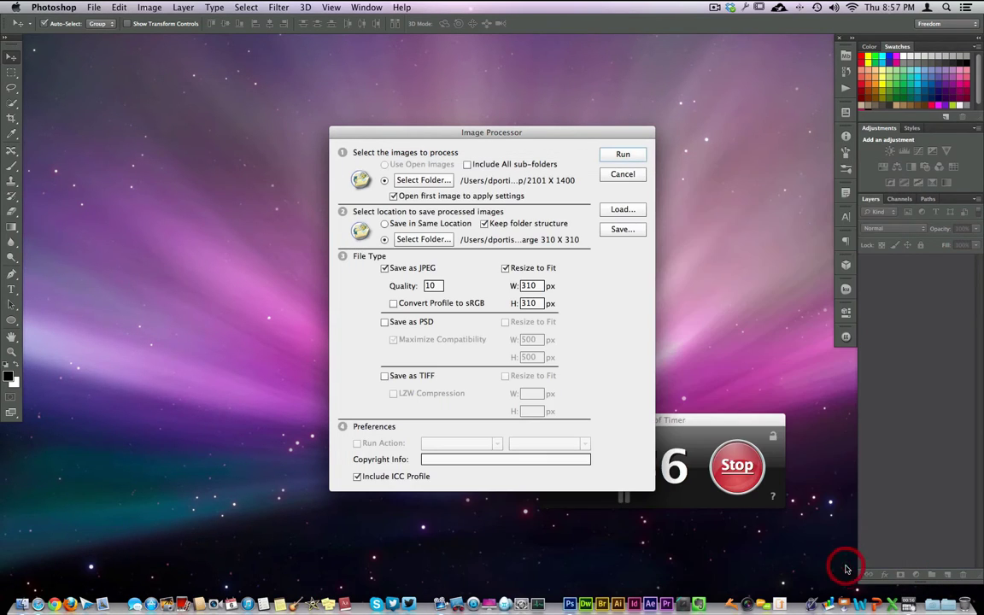
click(422, 239)
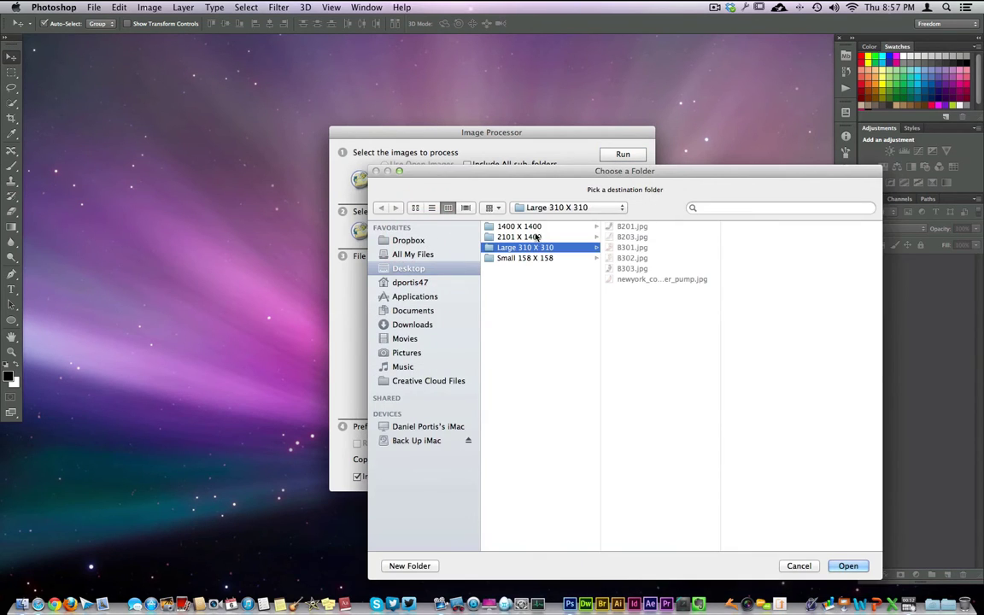
click(846, 566)
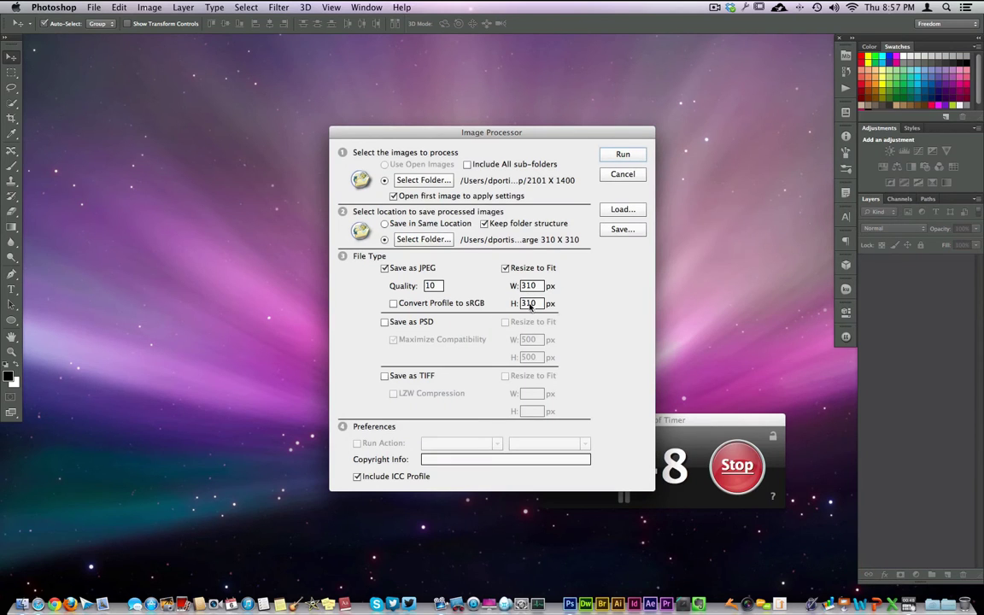
click(621, 154)
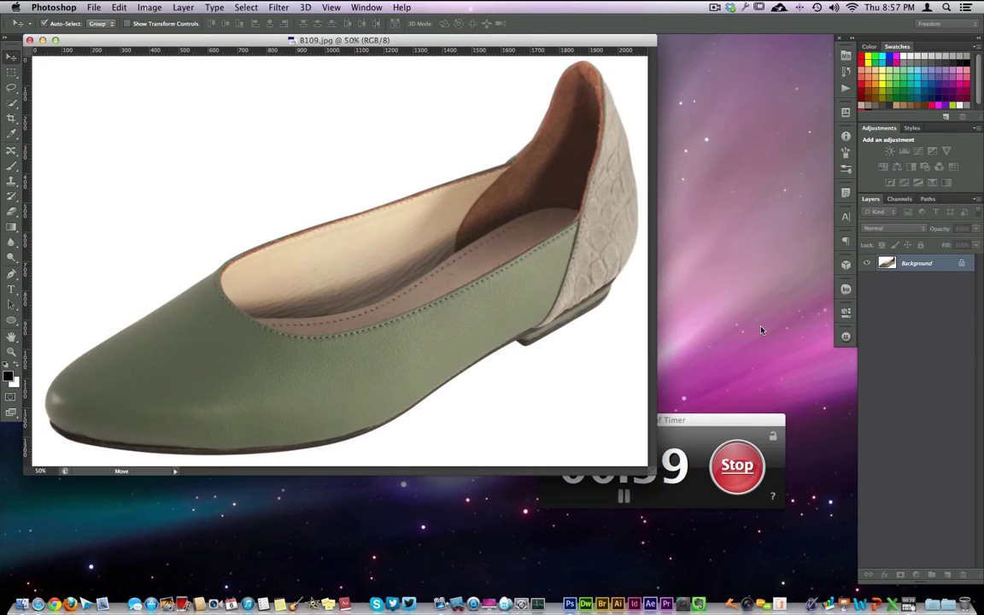
key(F11)
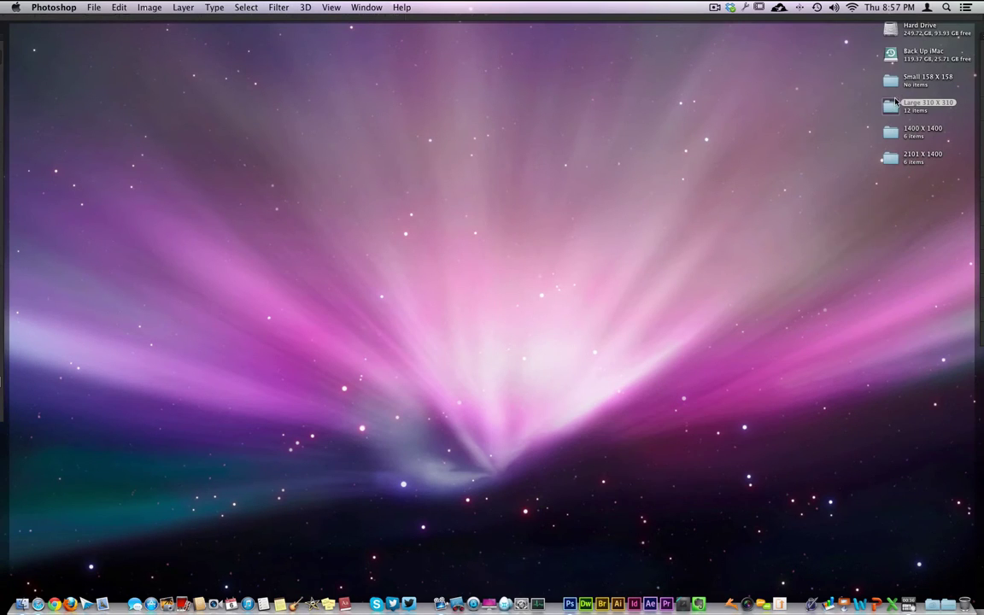
double_click(891, 107)
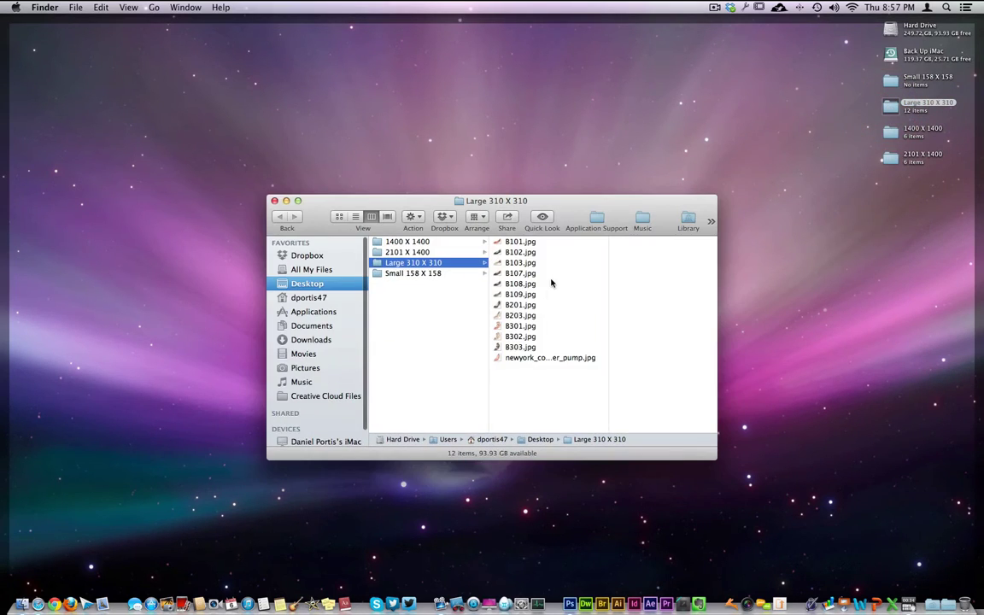
click(522, 339)
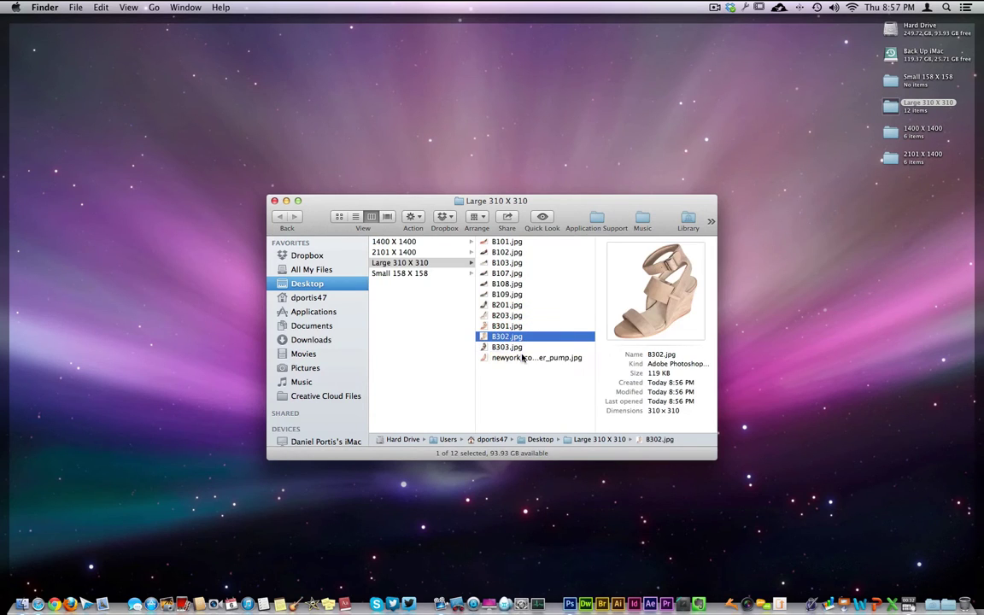
key(space)
key(space)
click(509, 263)
key(space)
key(space)
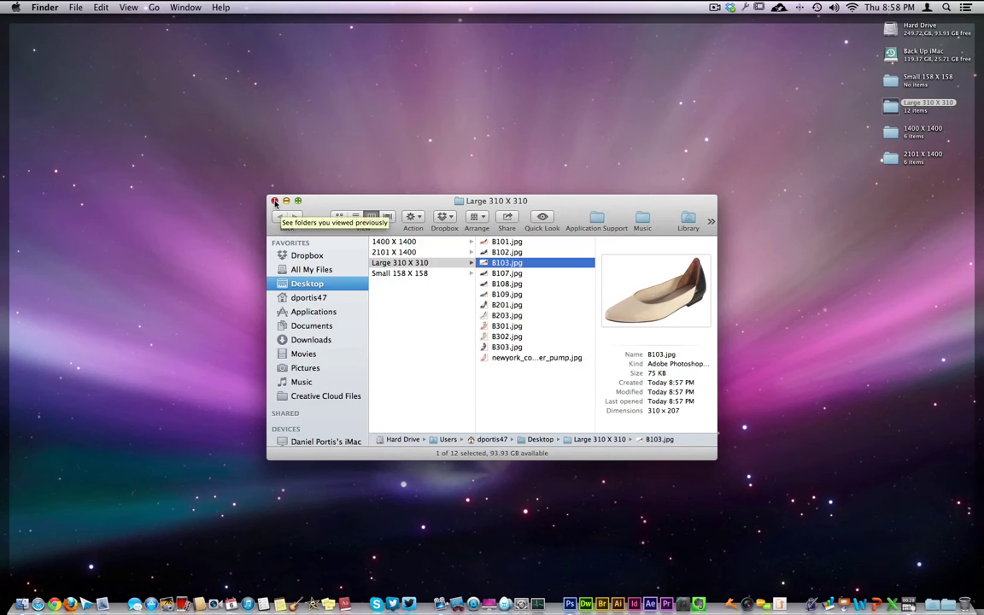
click(275, 201)
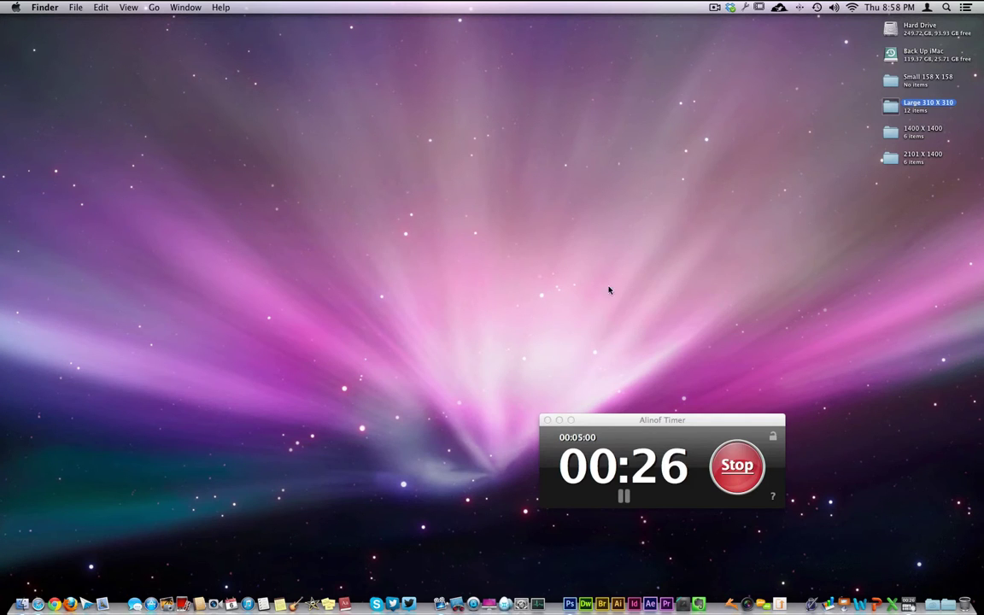
Step: Reopen Image Processor in Photoshop and set 1400 X 1400 as the source folder
click(561, 581)
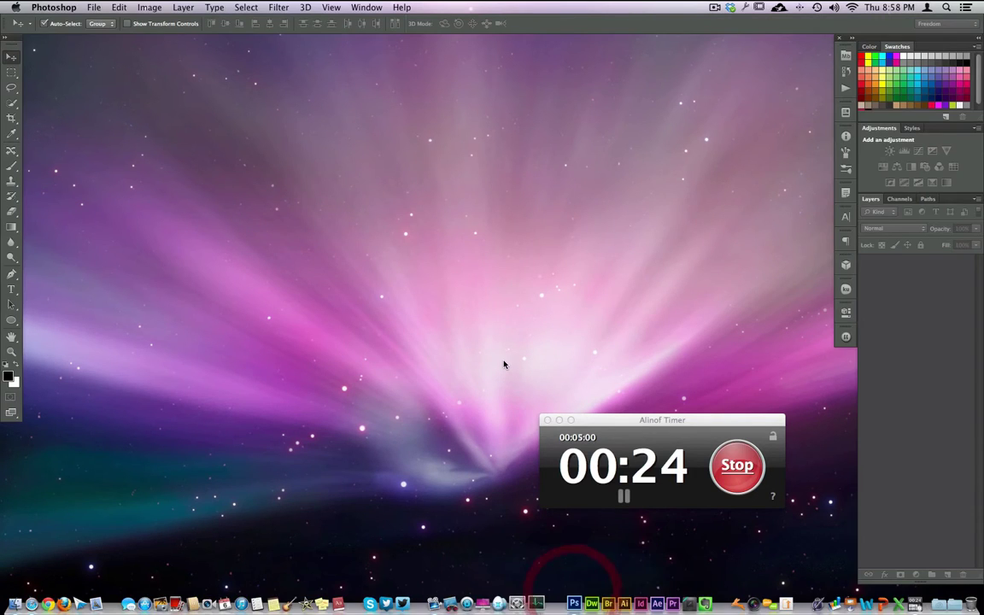
click(92, 7)
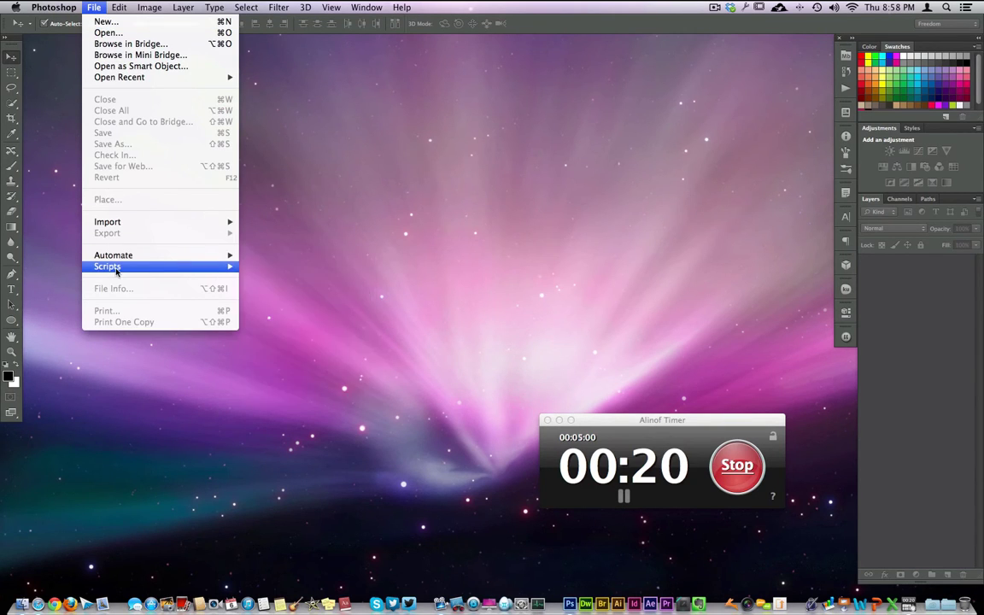
mouse_move(111, 266)
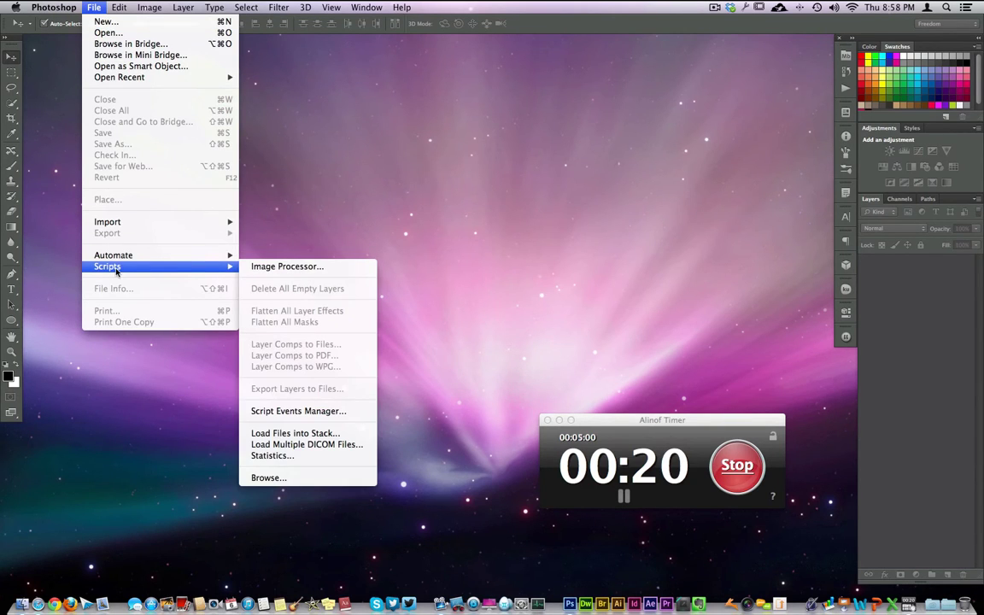
click(287, 269)
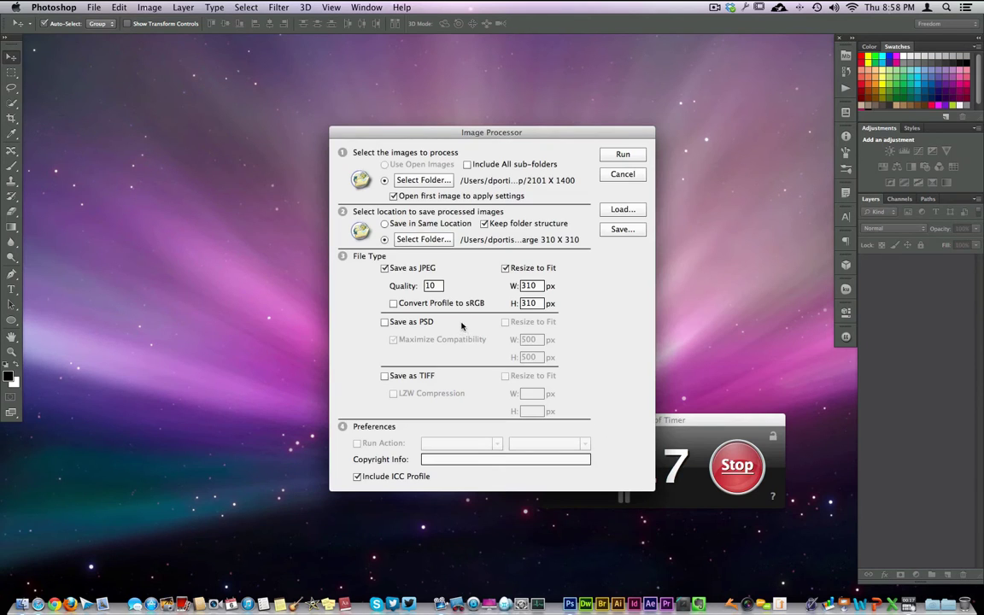
click(439, 183)
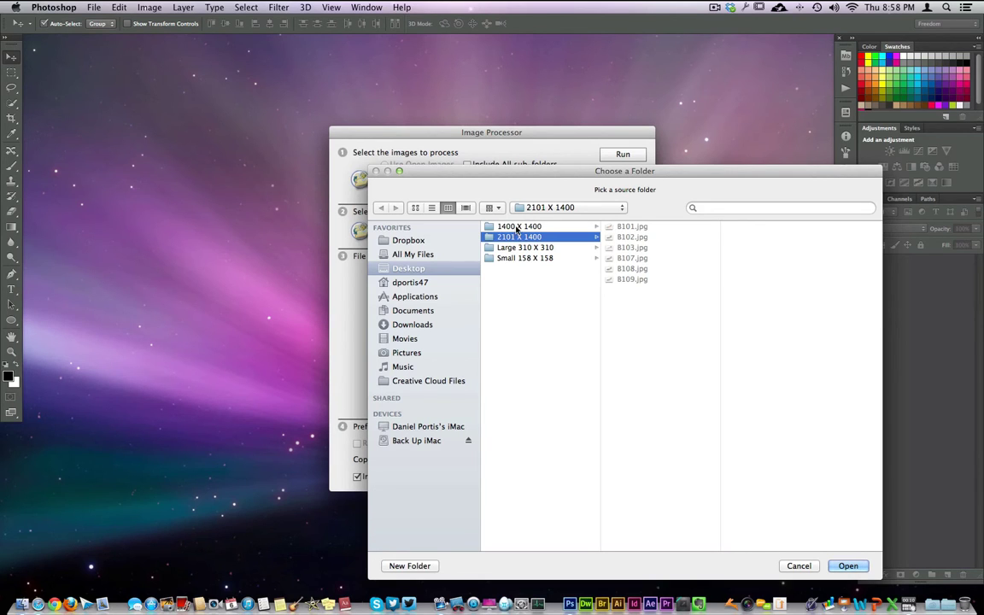
click(516, 227)
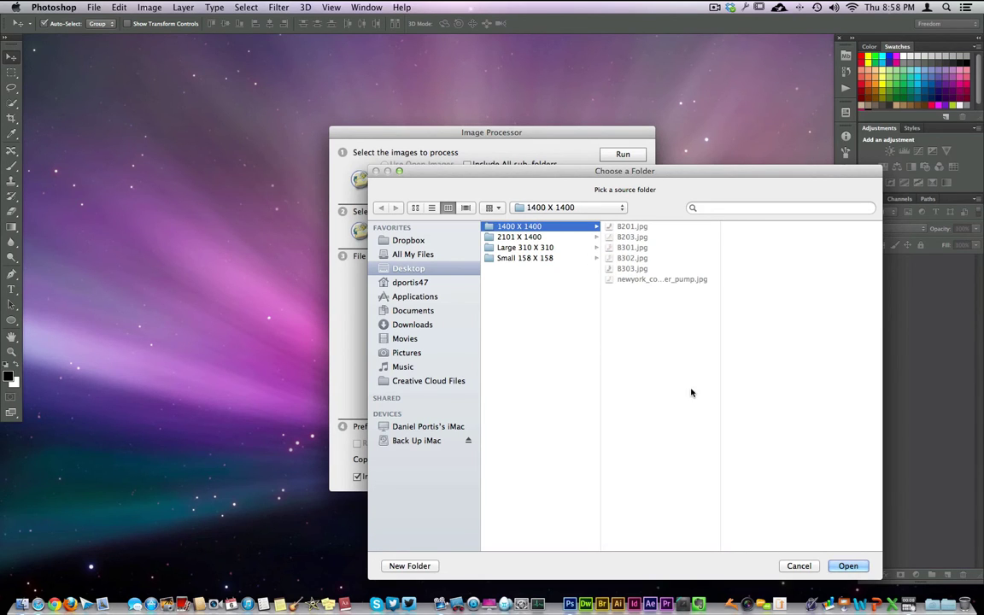
click(845, 566)
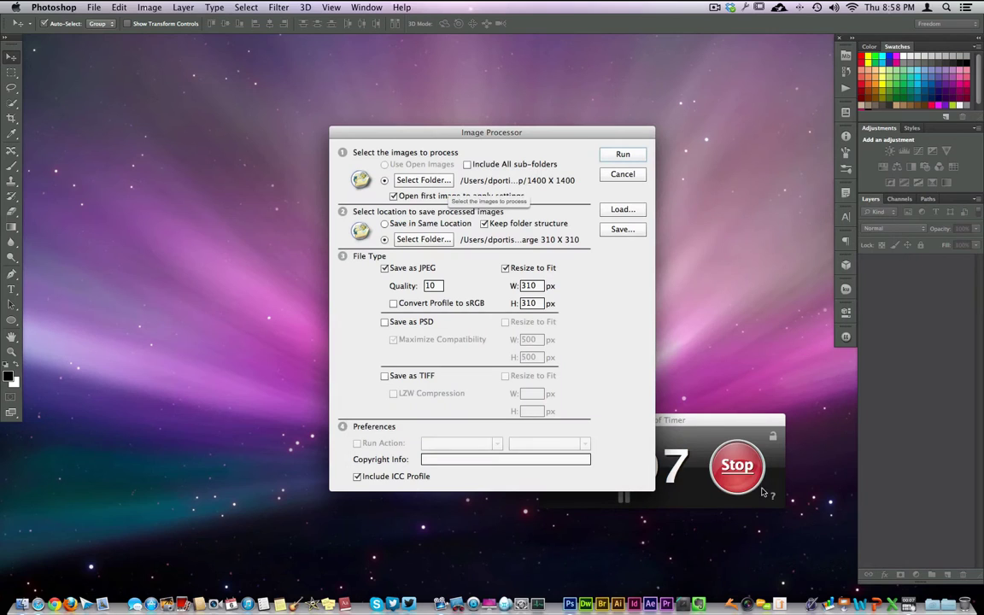
Step: Dismiss the expired countdown's time-is-up alert and bring the timer window forward
click(708, 433)
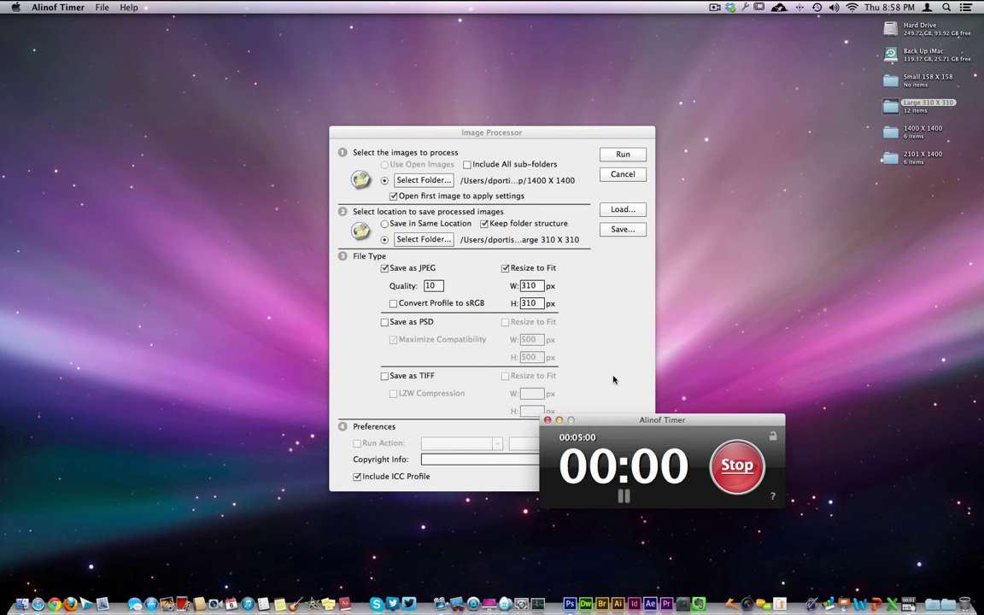
click(571, 365)
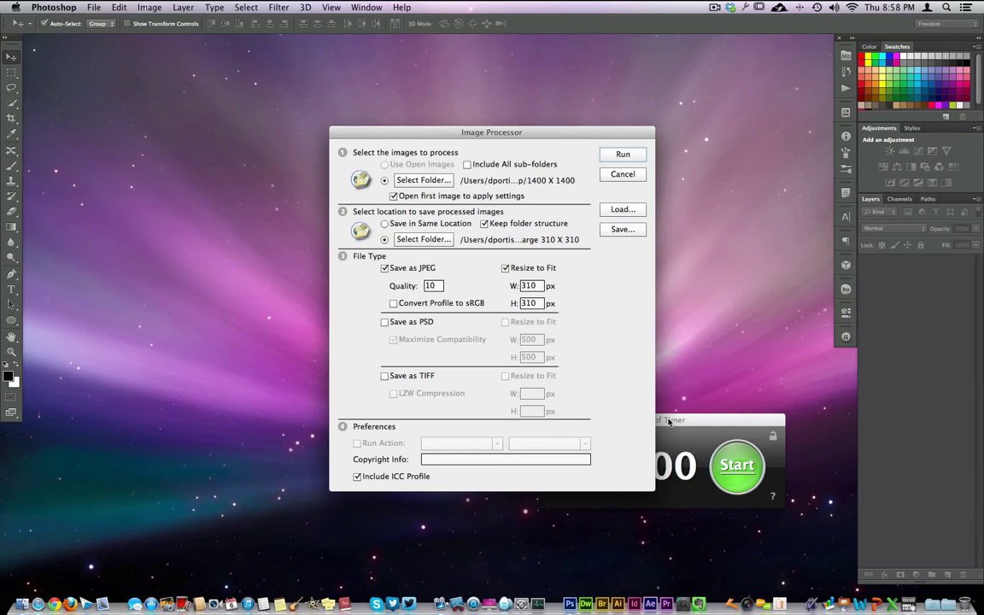
click(691, 420)
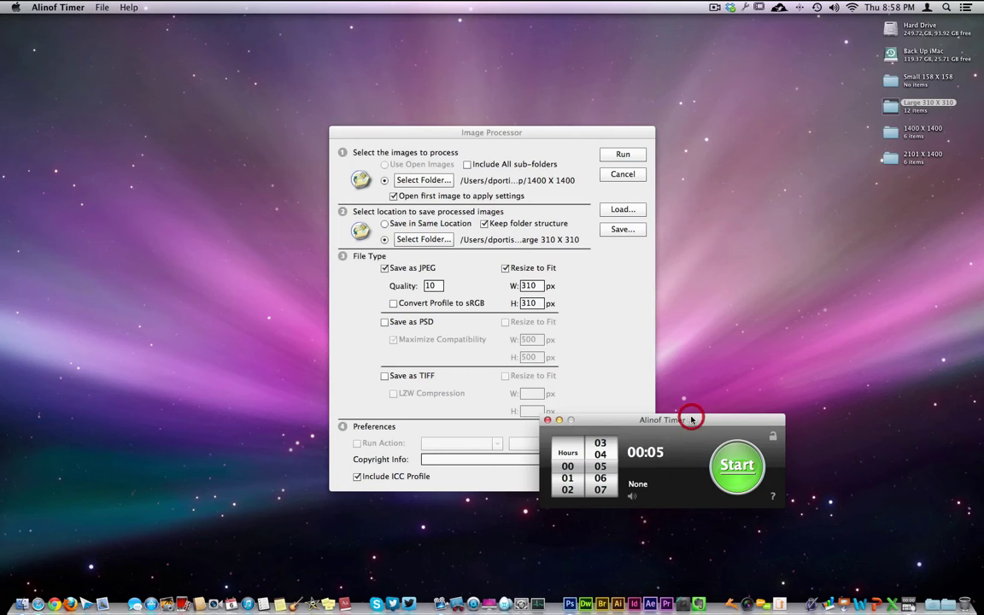
Step: Set the output folder to Small 158 X 158 and enter a width of 158 px
click(547, 420)
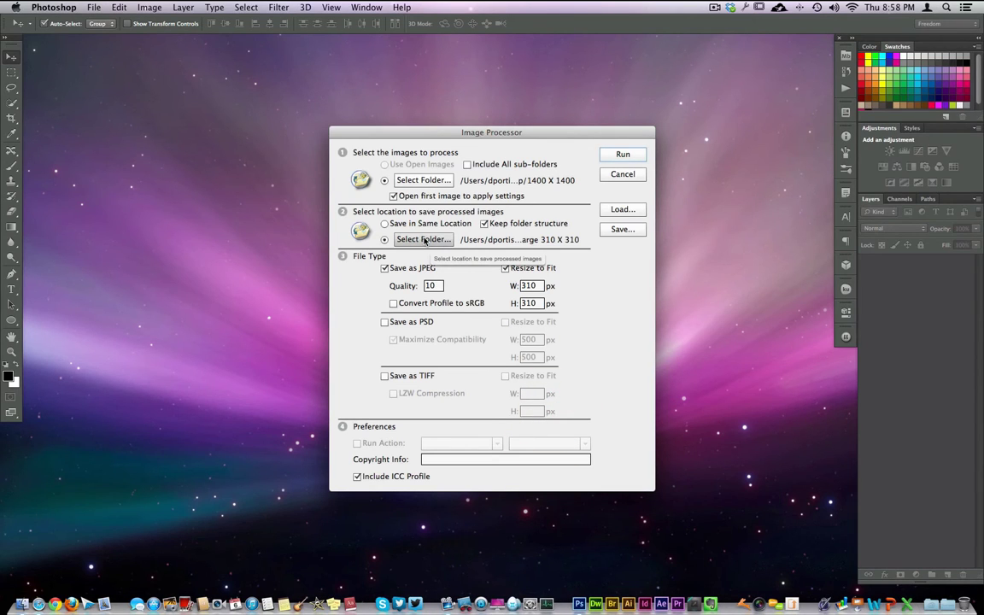
click(424, 240)
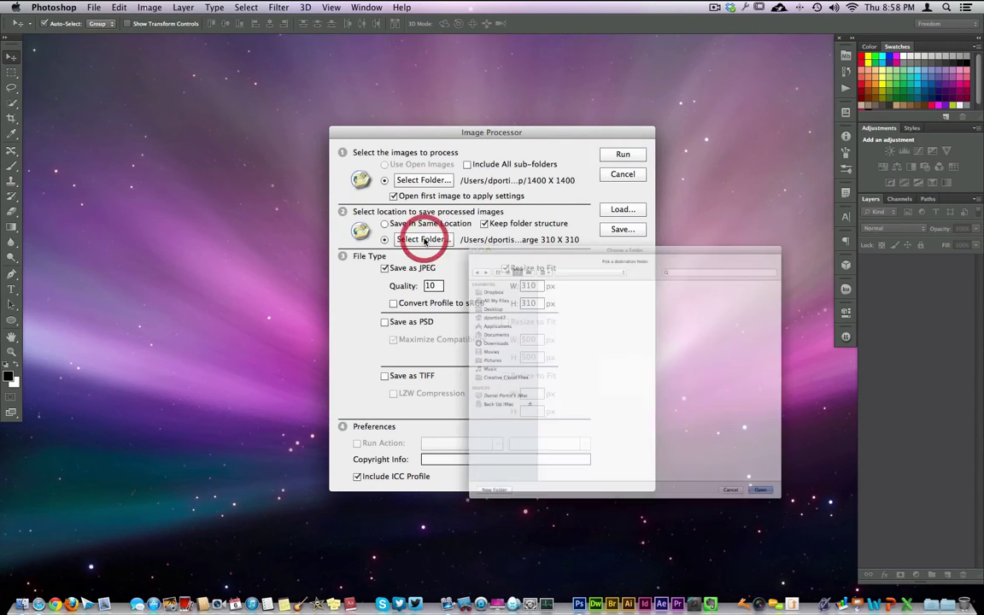
click(519, 258)
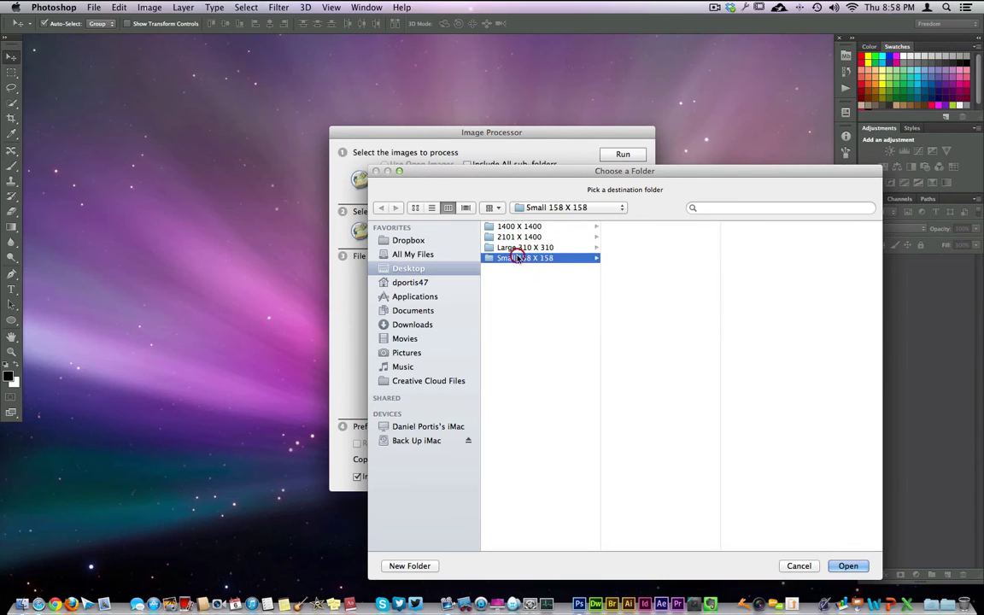
click(848, 567)
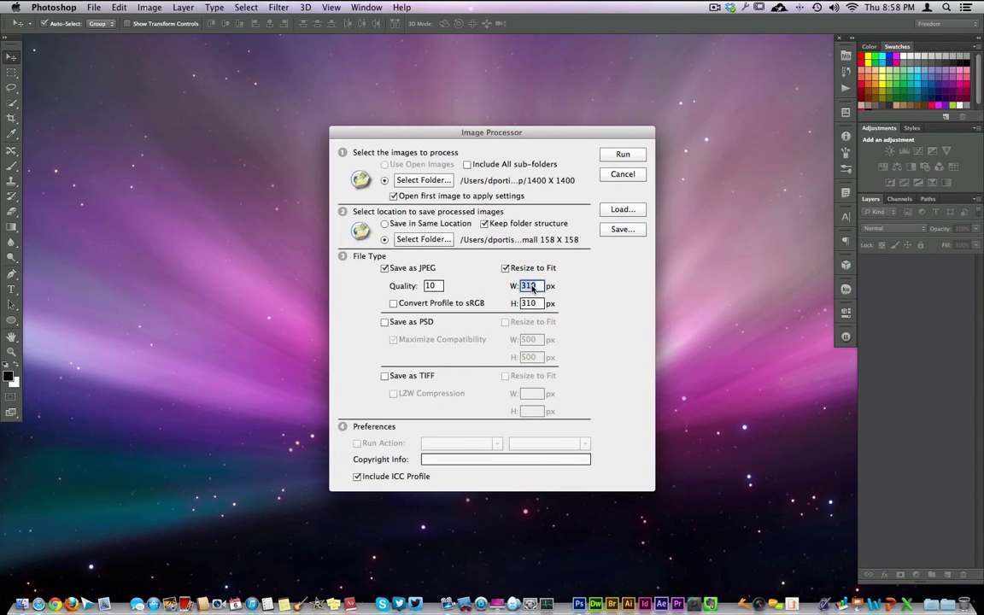
text(158)
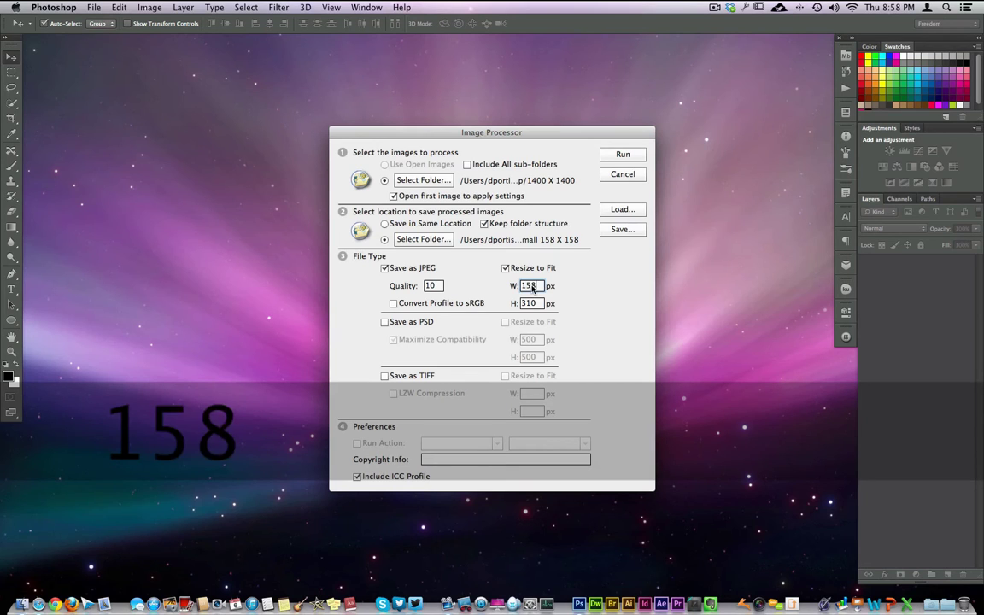
key(Tab)
text(158)
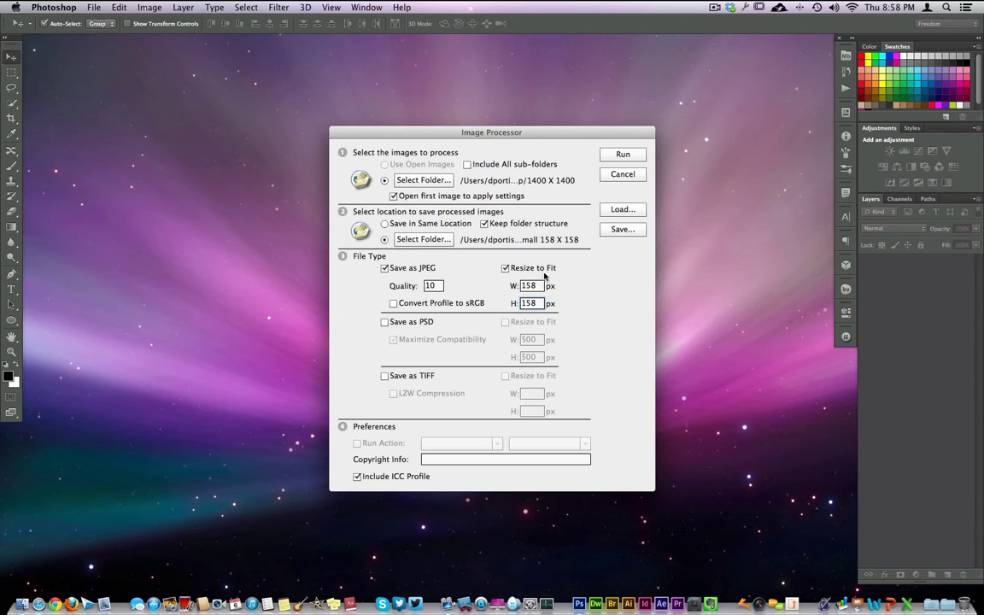
Step: Run the 158 px batch and open the Small 158 X 158 folder on the desktop
click(618, 157)
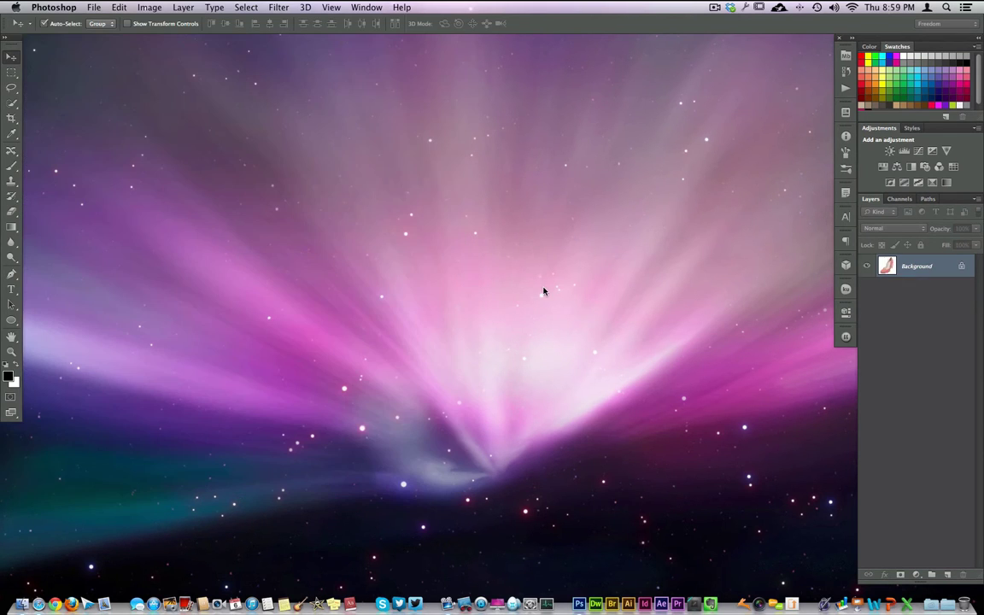
key(Tab)
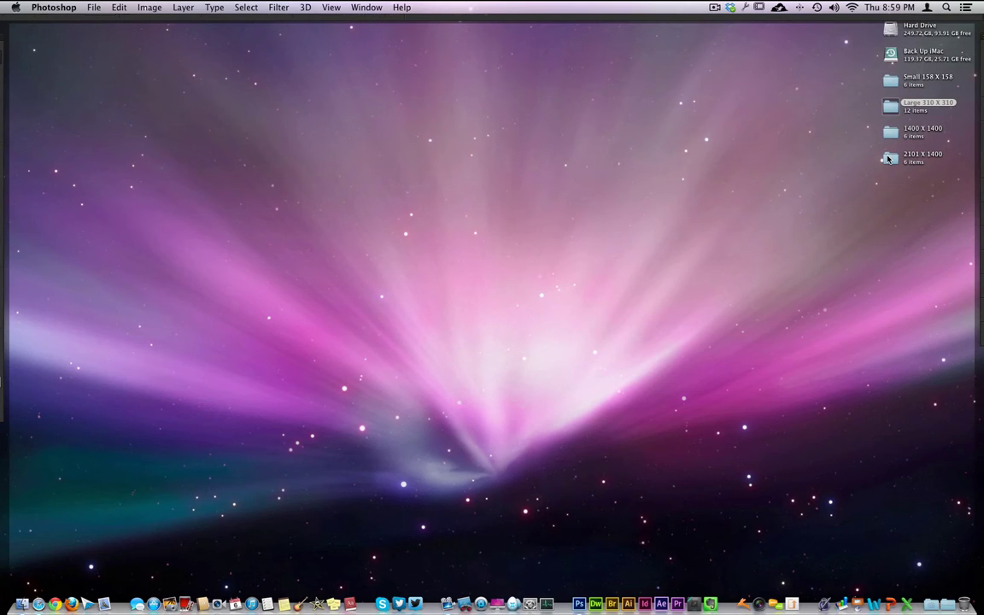
double_click(888, 83)
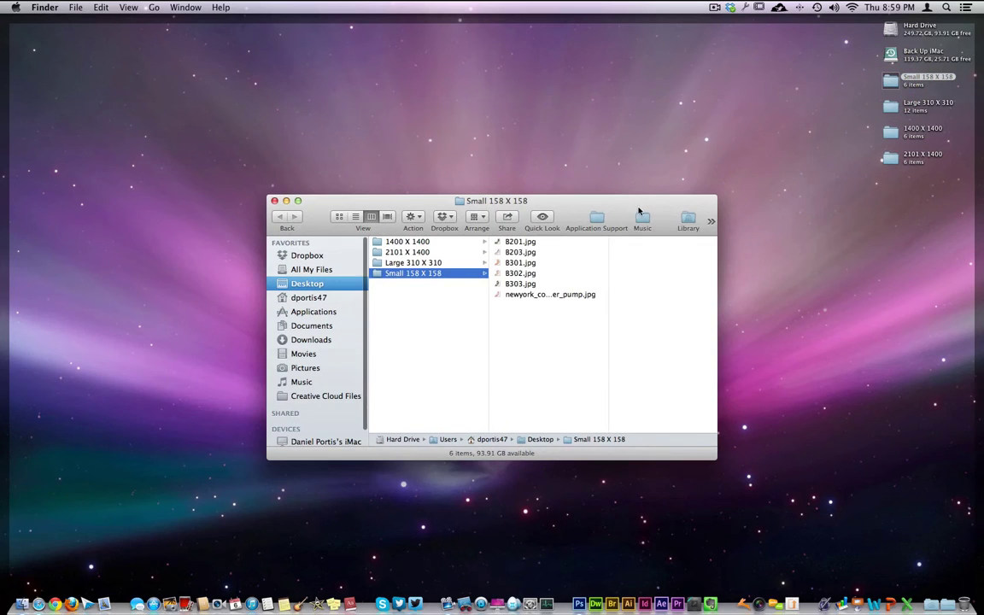
Step: Open the resized B201.jpg in Photoshop to check its 158 × 158 size, then close it
double_click(529, 242)
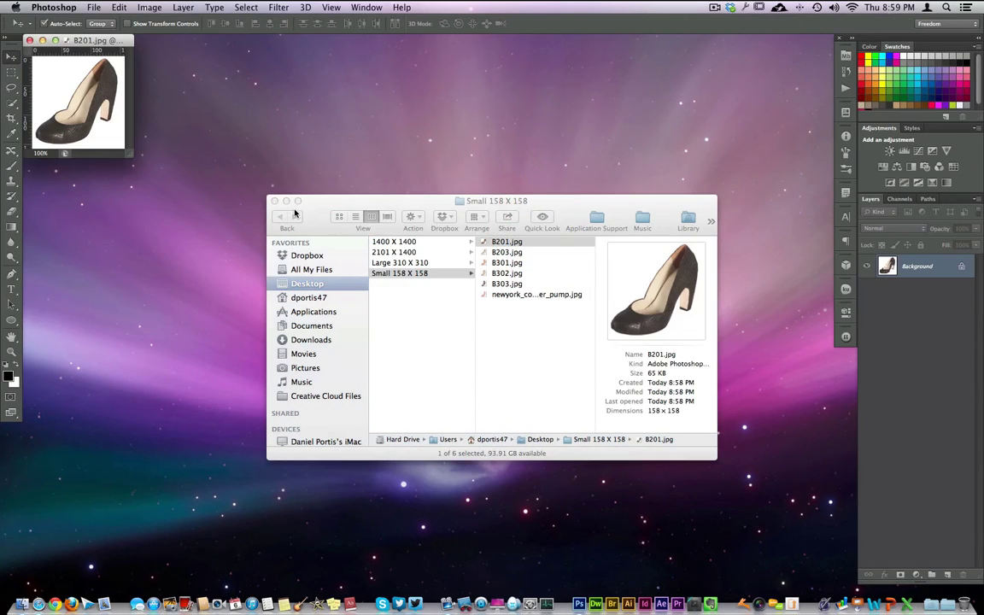
click(275, 201)
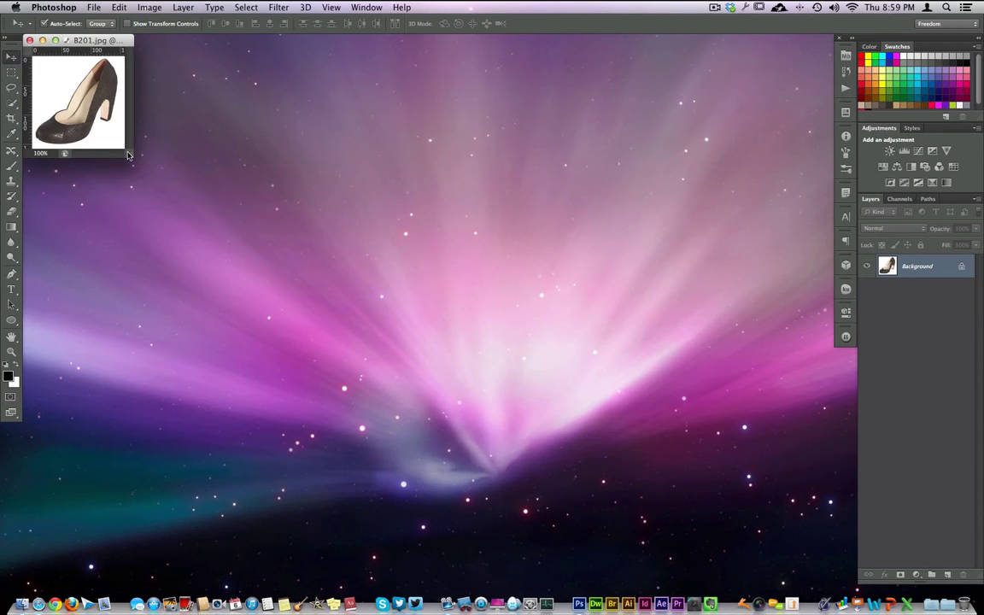
drag(132, 156, 186, 198)
drag(125, 41, 342, 115)
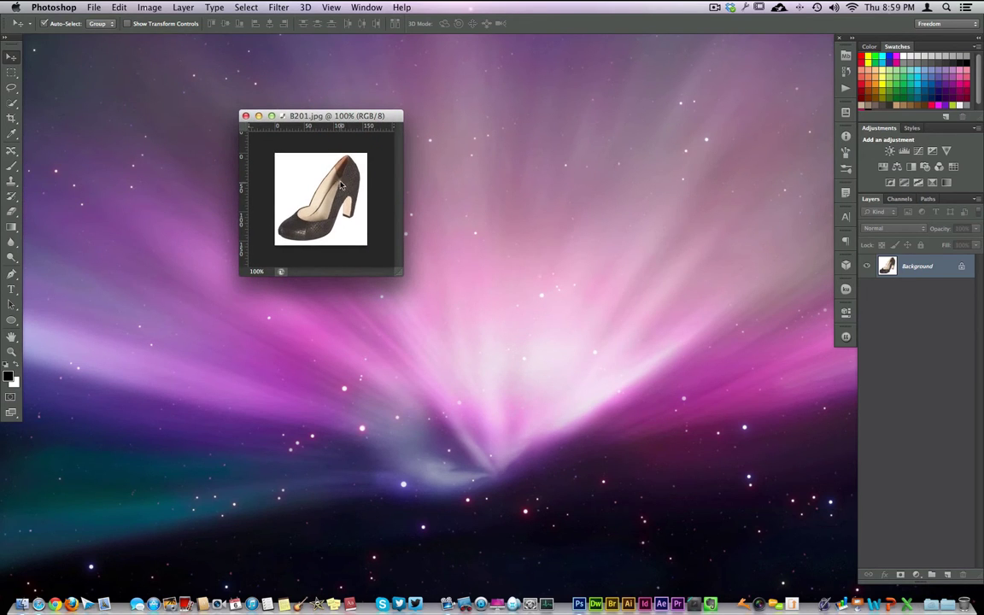
click(248, 116)
key(Tab)
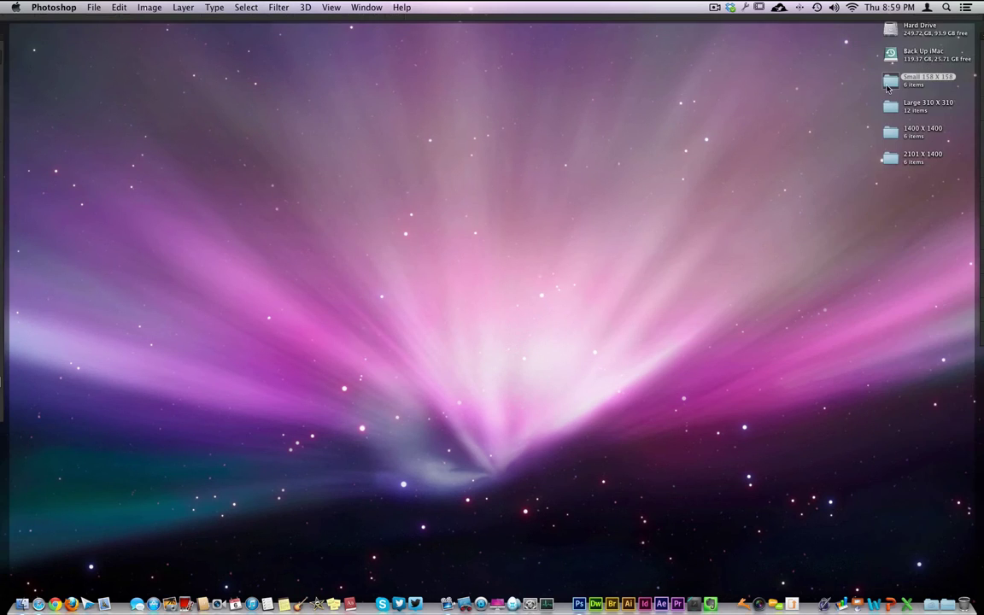
key(Tab)
Step: Cancel a stray New Document and launch File > Scripts > Image Processor
click(94, 7)
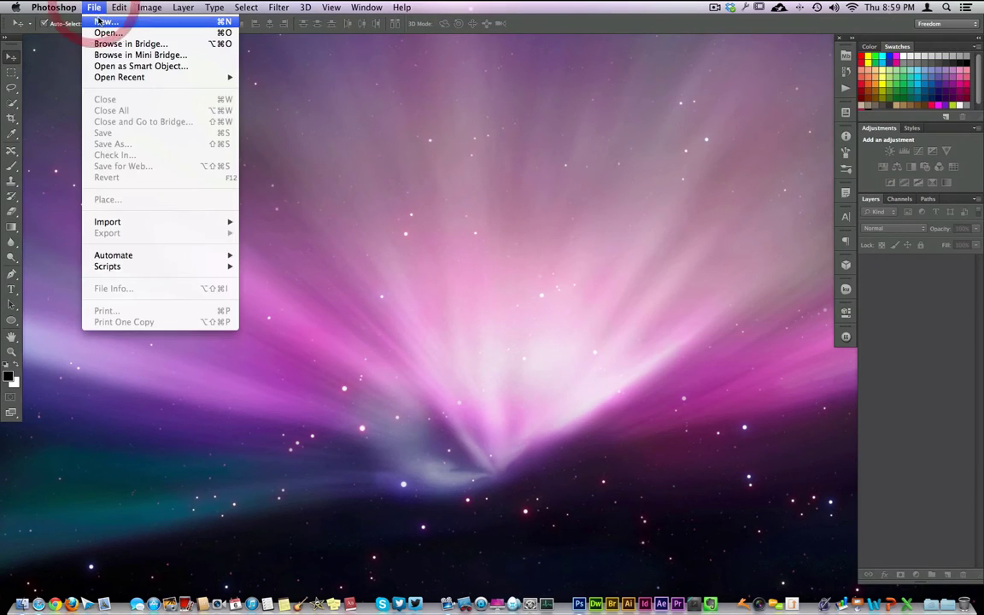
click(100, 26)
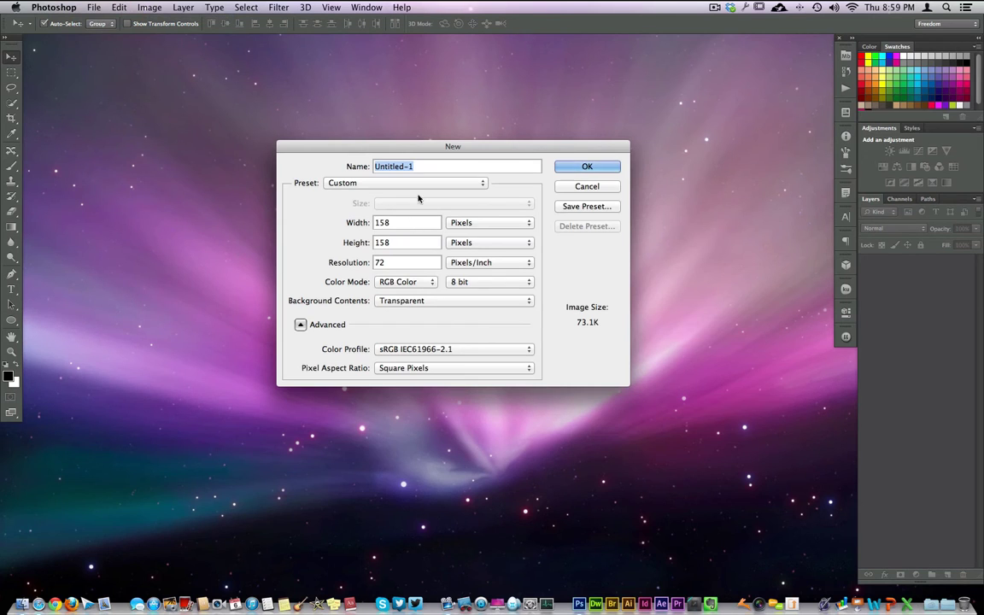
click(588, 186)
click(94, 7)
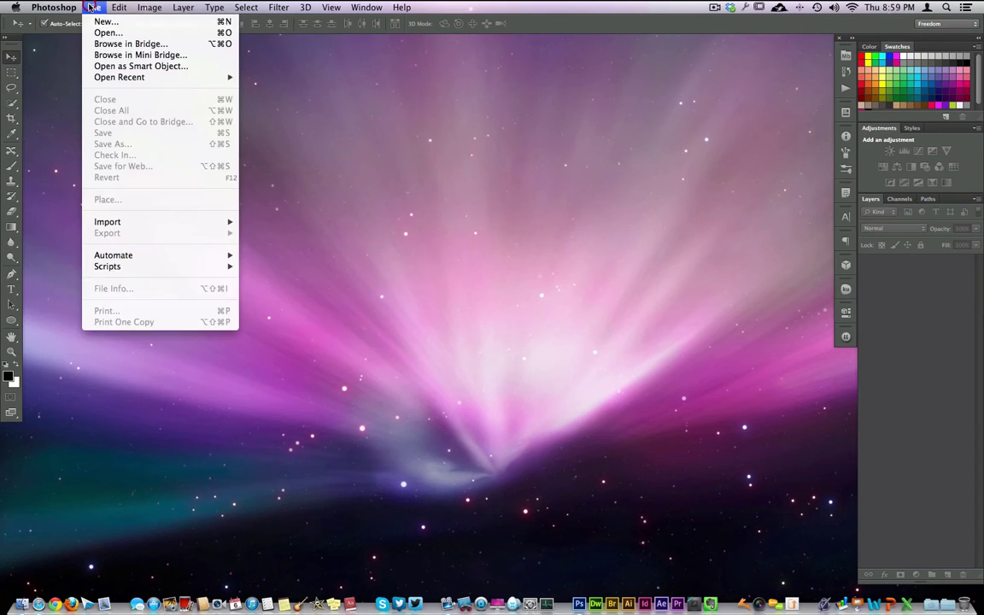
mouse_move(106, 266)
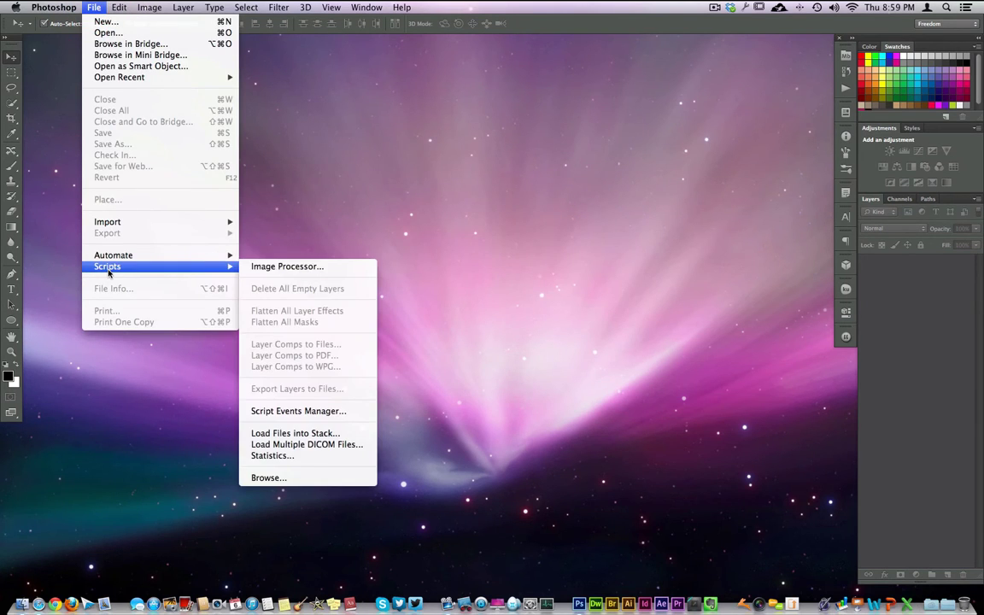
click(287, 265)
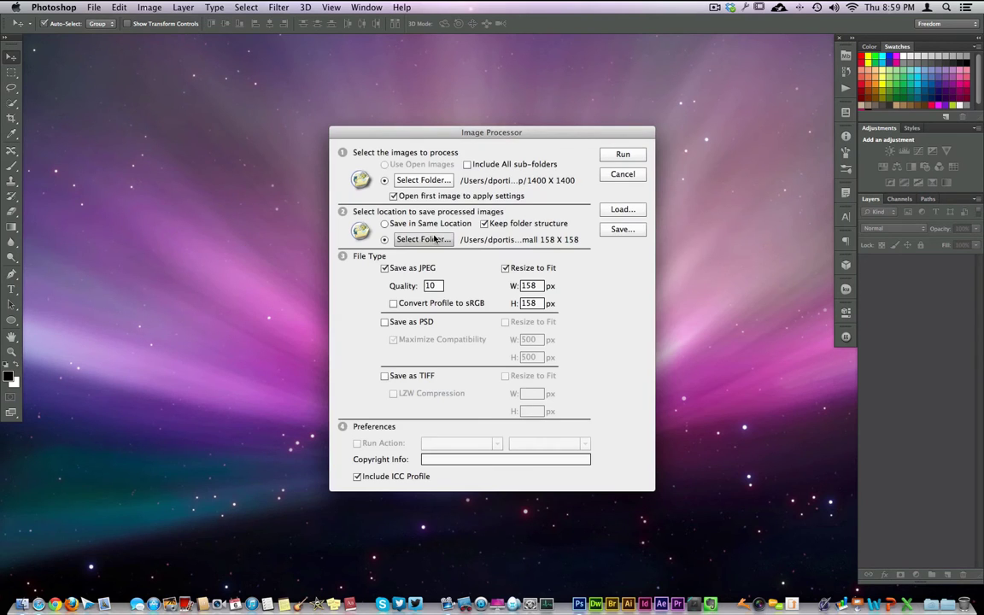
Step: Choose 2101 X 1400 as the source folder and run the 158 px batch
click(430, 183)
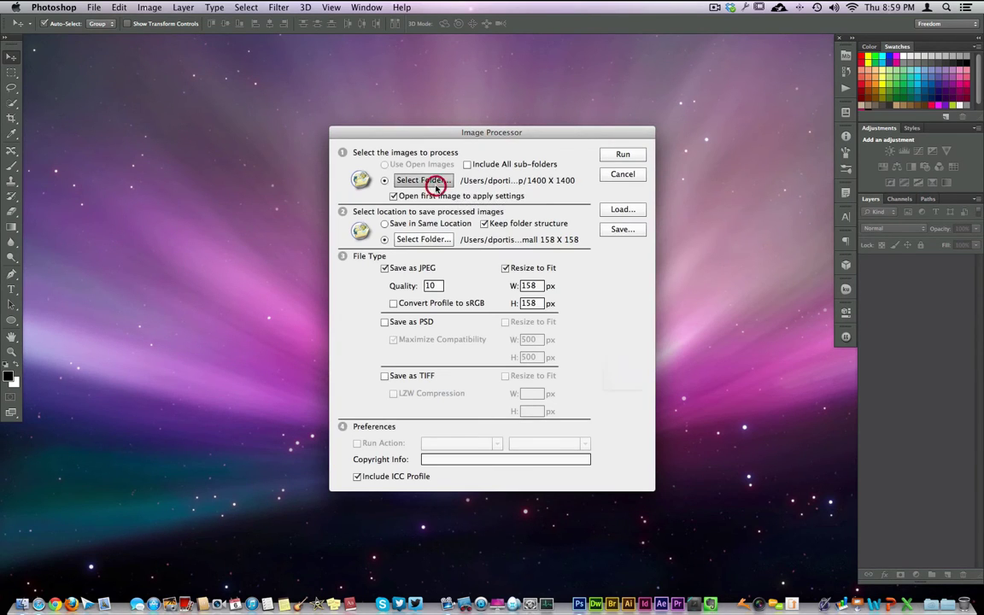
click(519, 238)
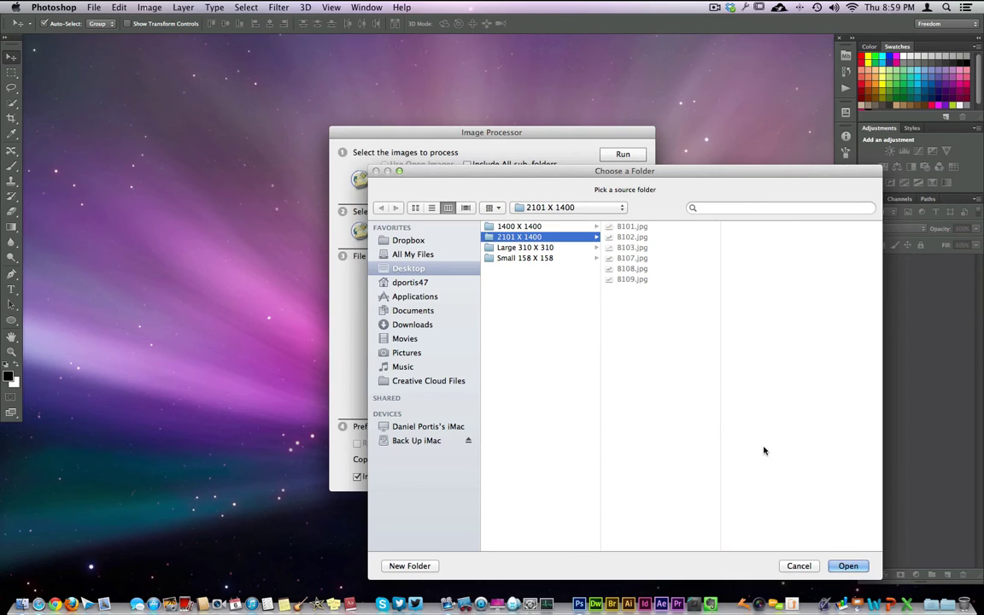
click(847, 566)
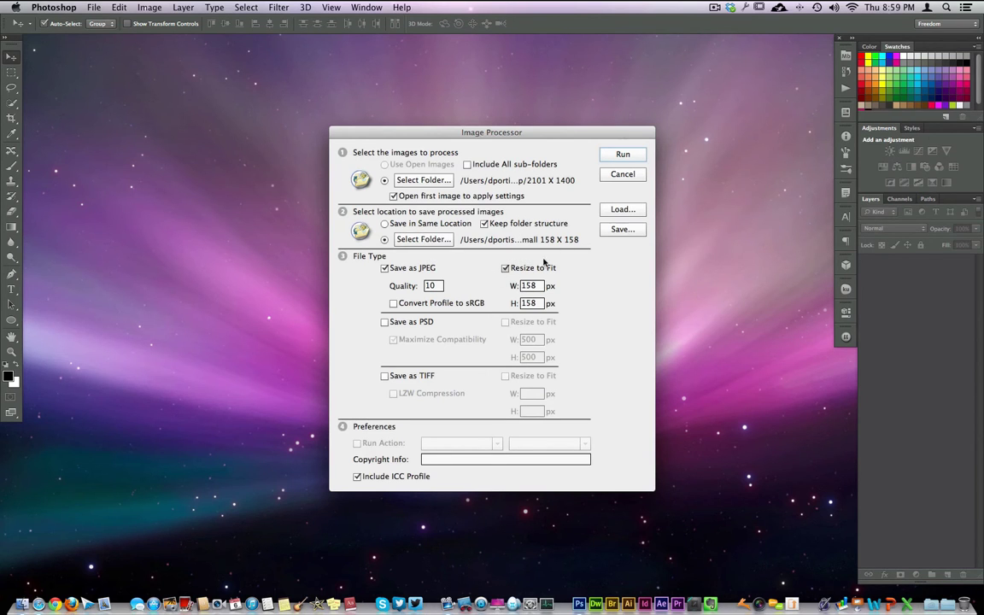
click(611, 156)
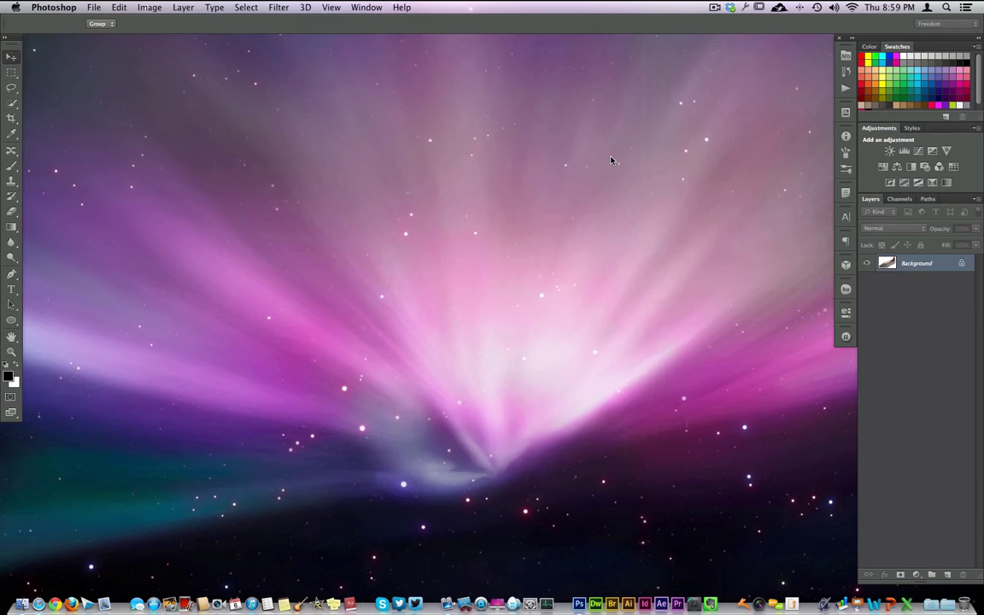
key(Tab)
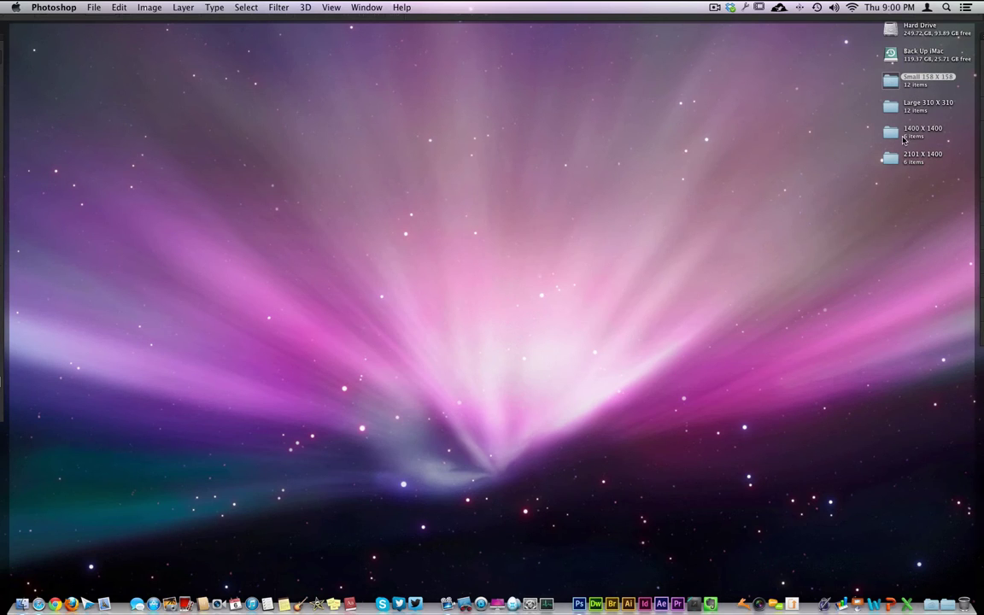
Step: Quick Look through the resized JPEGs from B101.jpg to B303.jpg, then close the folder
click(888, 83)
double_click(886, 83)
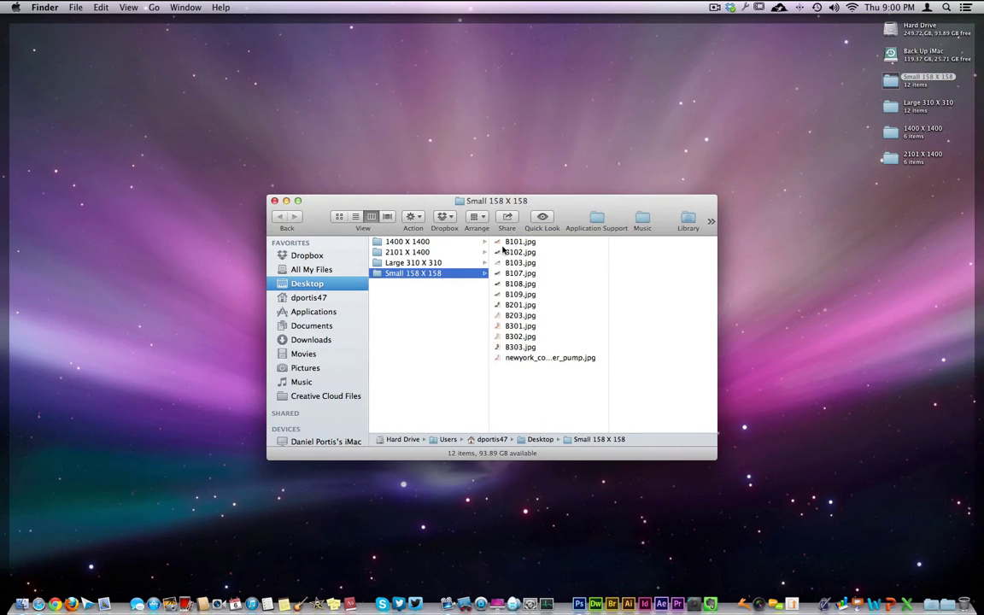
click(504, 252)
click(504, 242)
key(space)
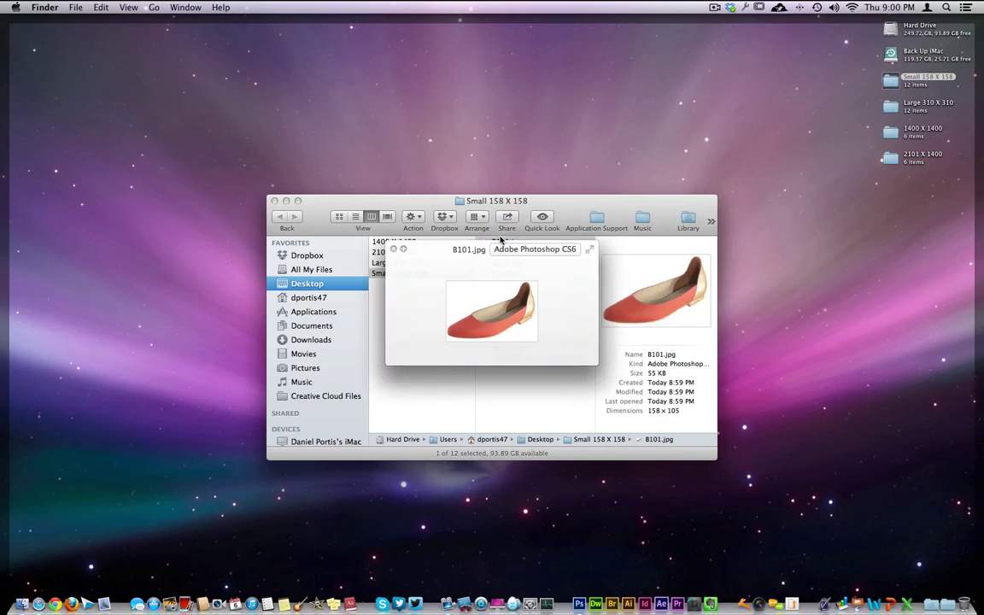
key(Down)
key(Down)
key(Down)
key(Down)
key(Down)
key(Down)
key(Down)
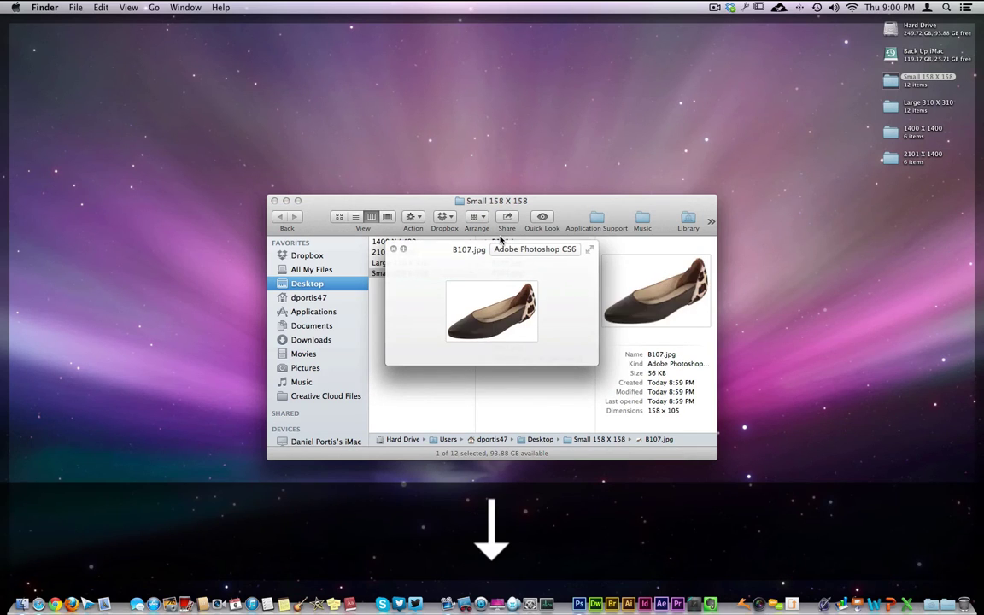
key(Down)
key(Down)
key(Down)
key(Down)
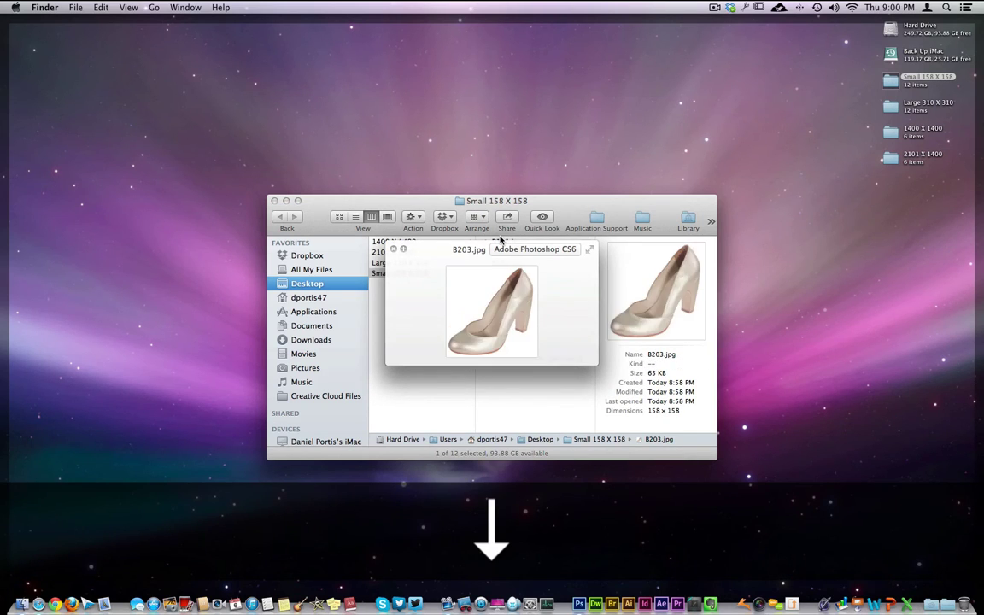
key(Down)
key(Down)
key(space)
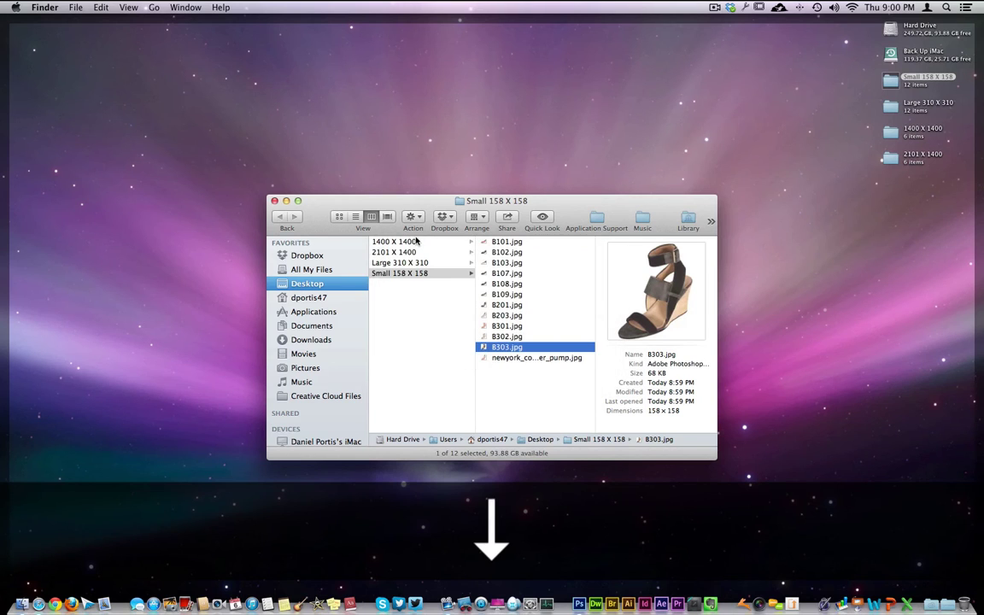
click(274, 201)
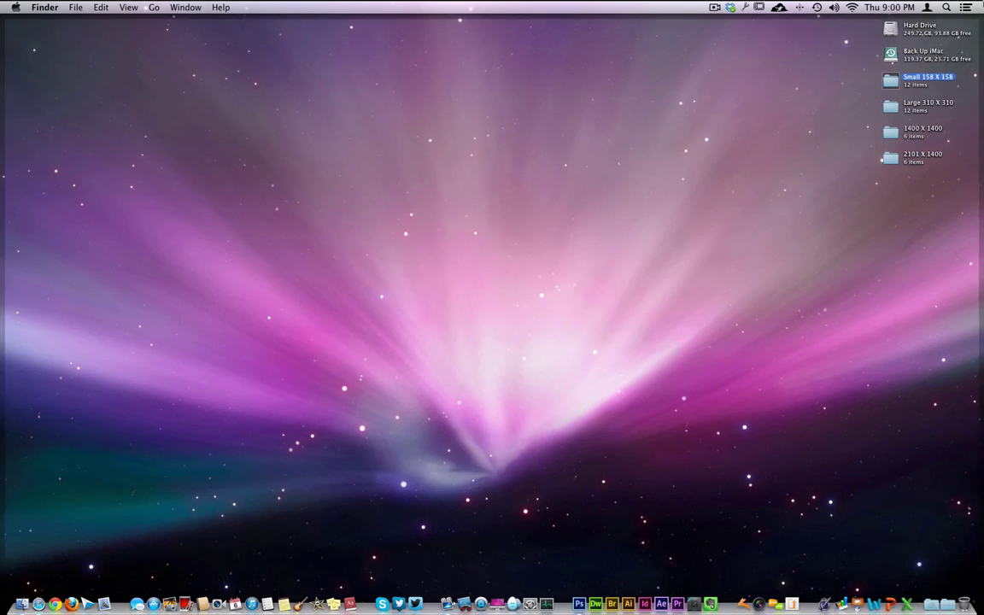
click(728, 9)
click(683, 29)
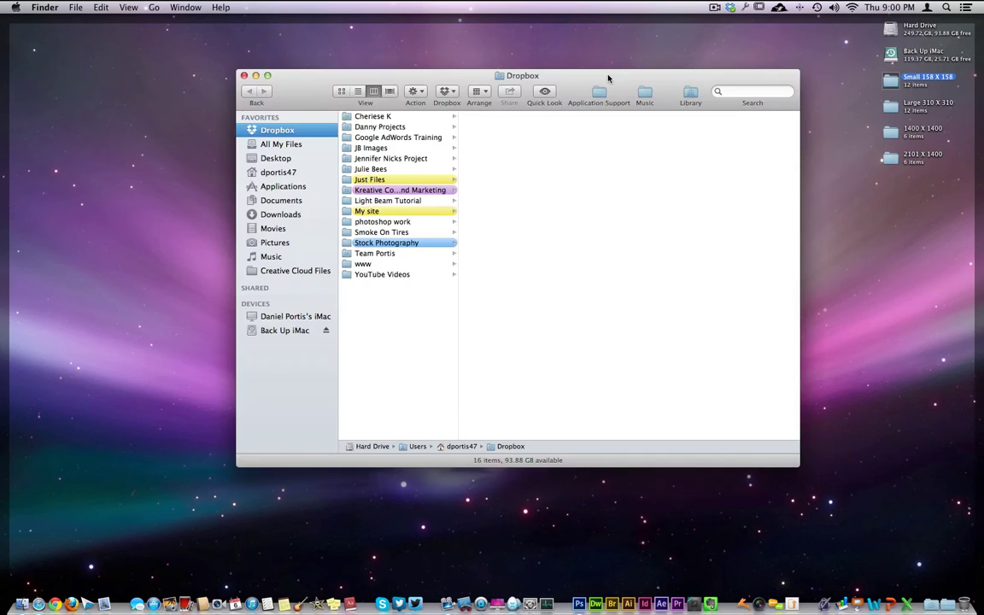
click(369, 243)
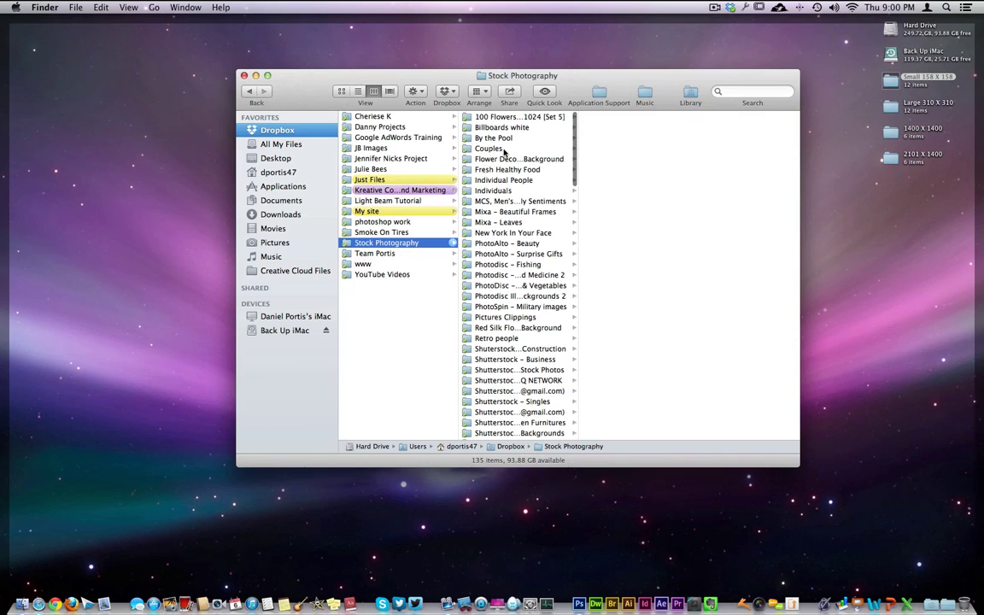
scroll(504, 152, down, 3)
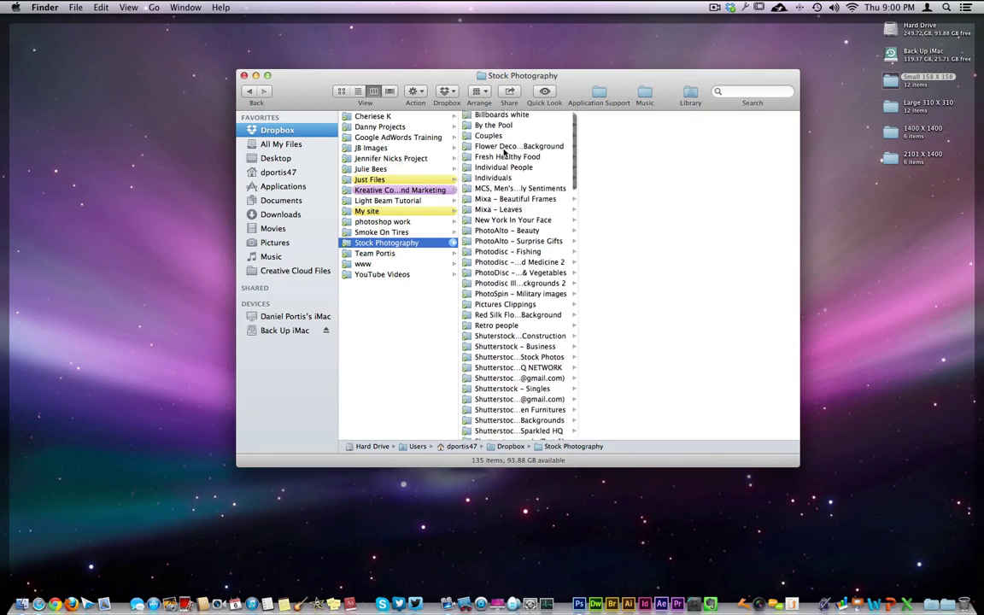
click(244, 75)
click(671, 112)
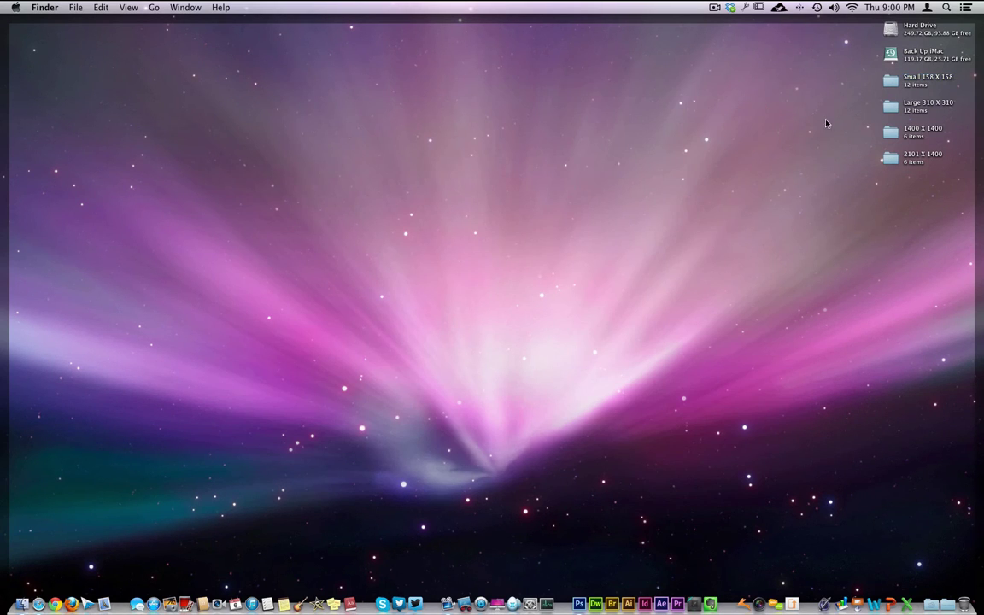
Step: Bring Photoshop to the front from the Dock and hide its panels to show the desktop
click(571, 600)
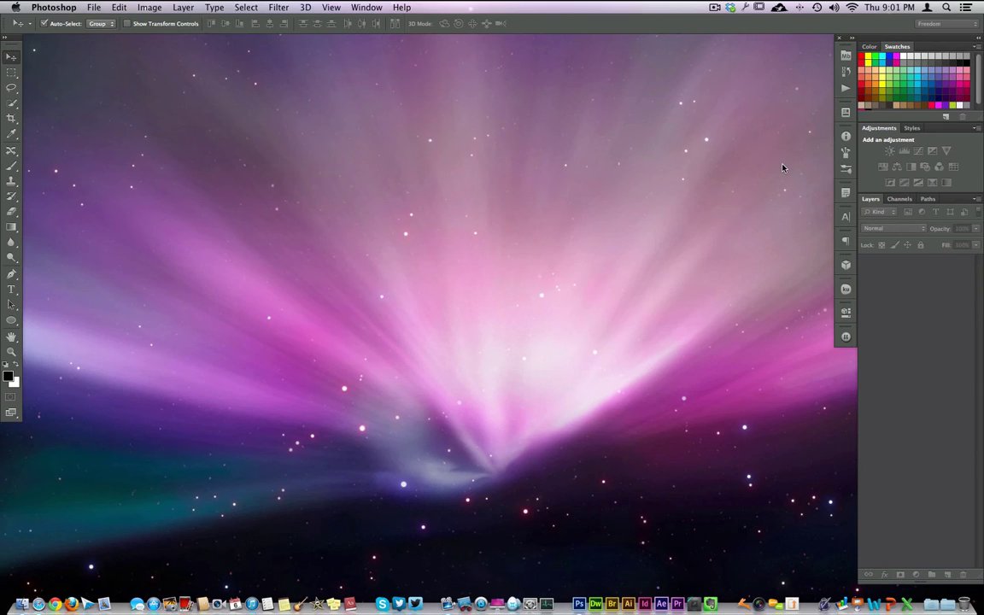
key(Tab)
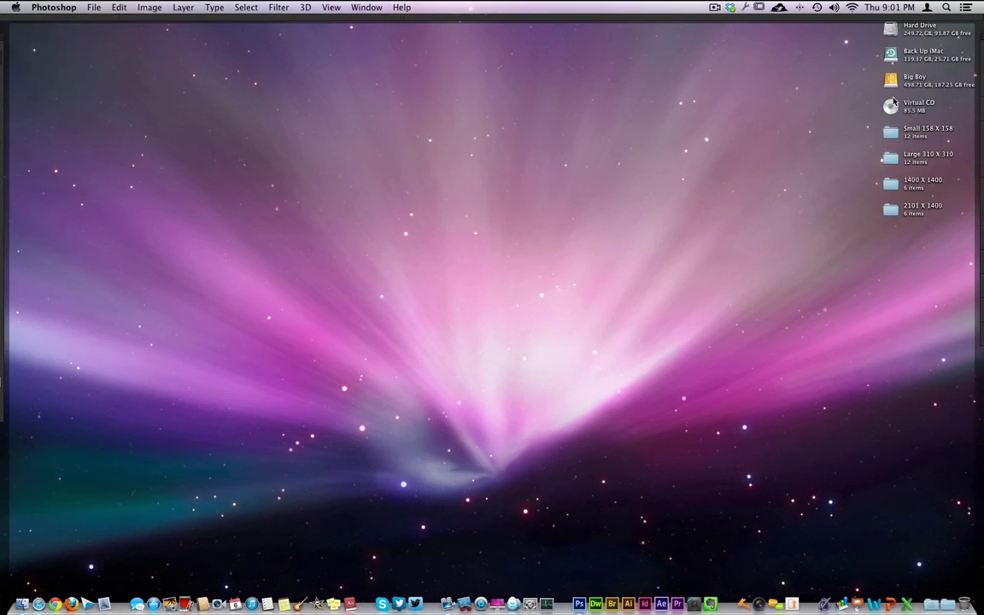
Step: Browse the Big Boy drive through Examples and Stock Files into AmazingPhotos1
double_click(891, 79)
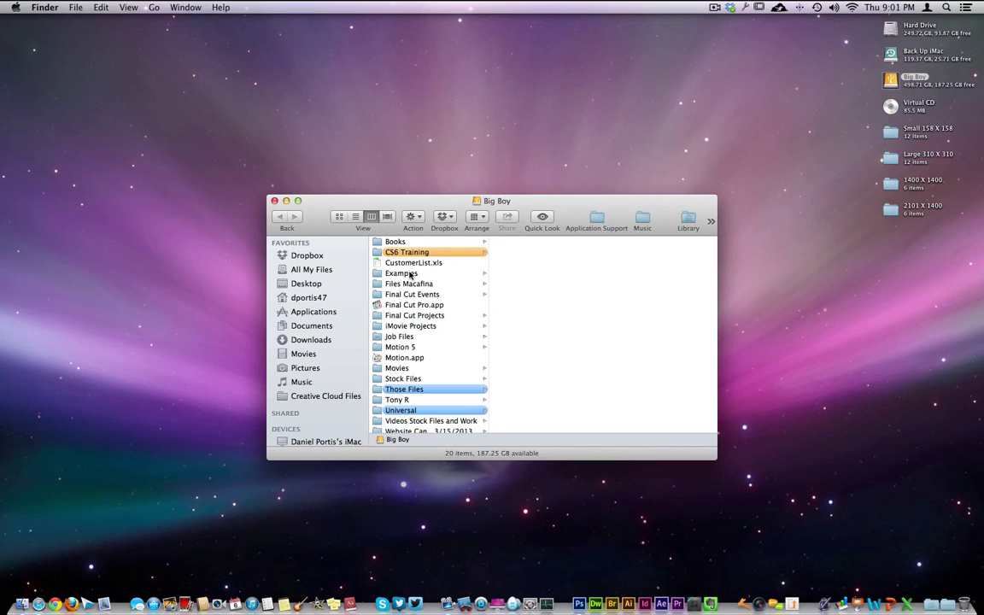
click(412, 273)
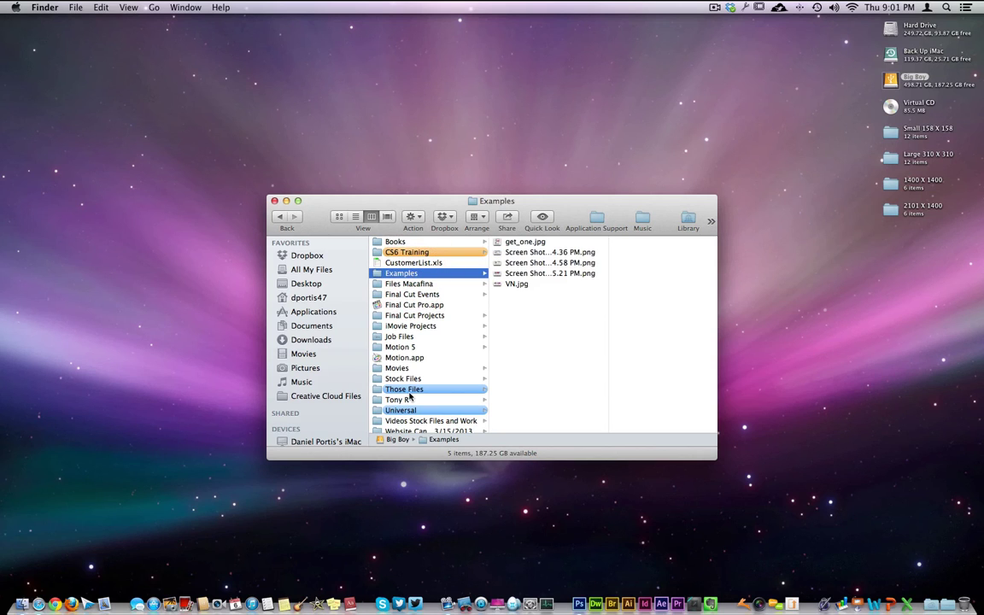
scroll(408, 375, down, 2)
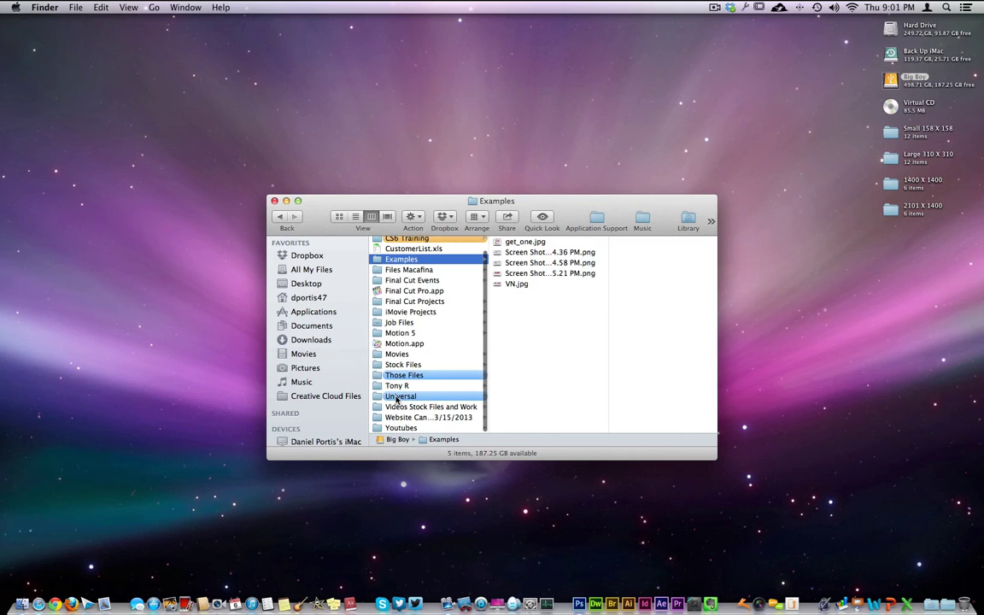
click(394, 367)
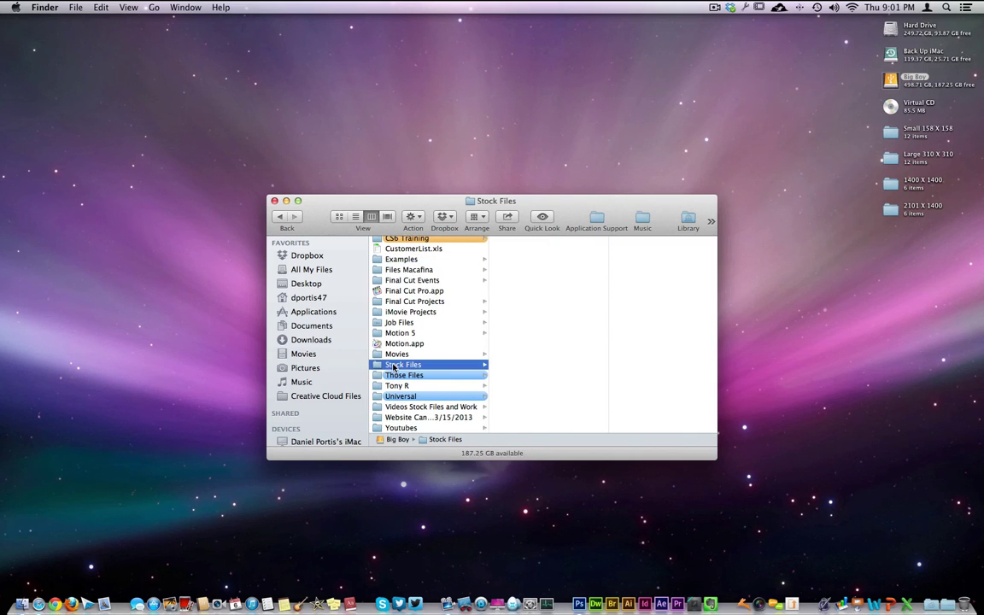
click(522, 244)
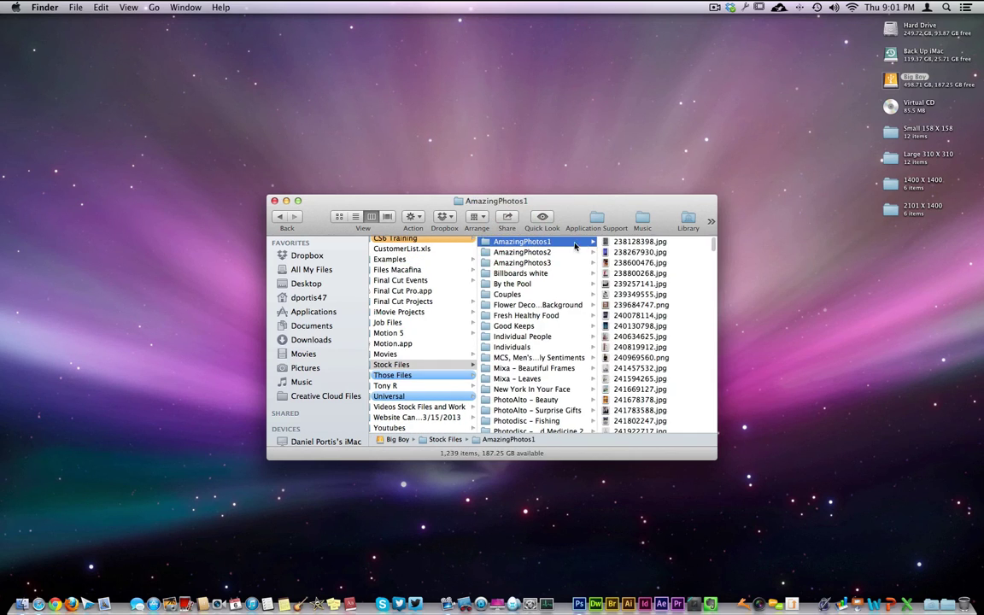
Step: Quick Look the AmazingPhotos1 stock JPEGs one by one, paging through to the last images
click(631, 241)
key(space)
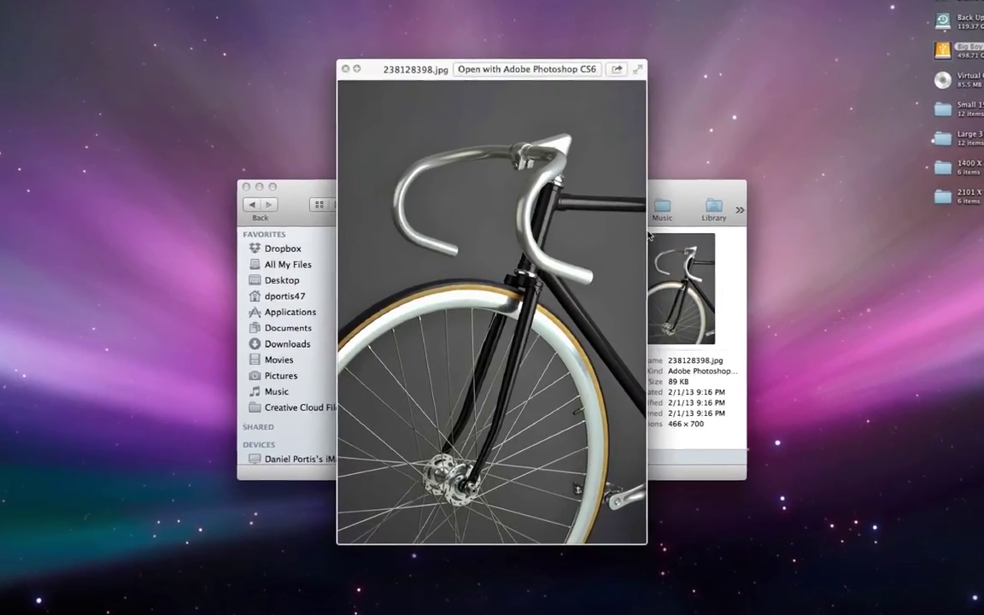
key(Down)
key(Down)
key(Down)
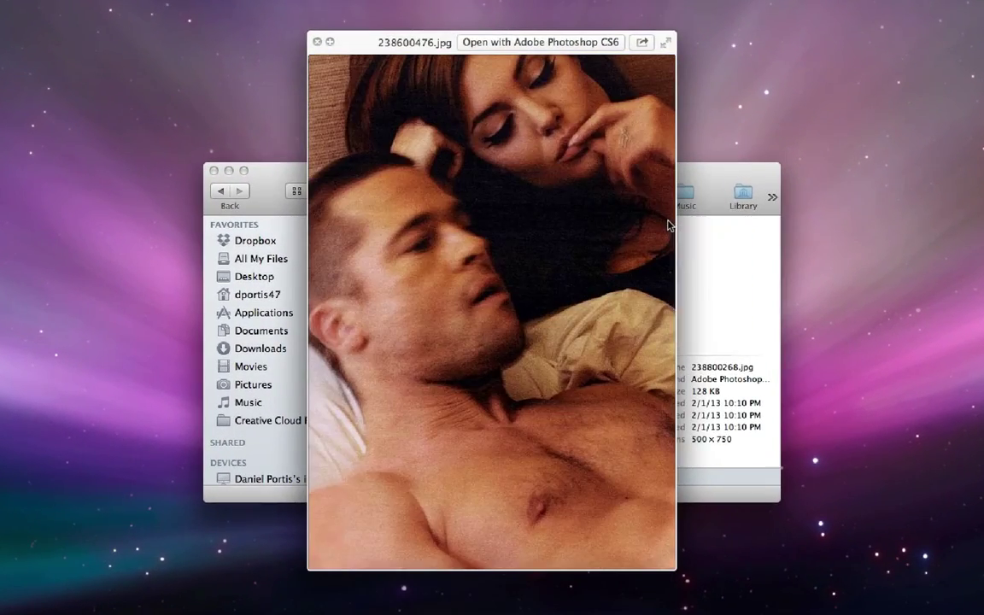
key(Down)
key(Down)
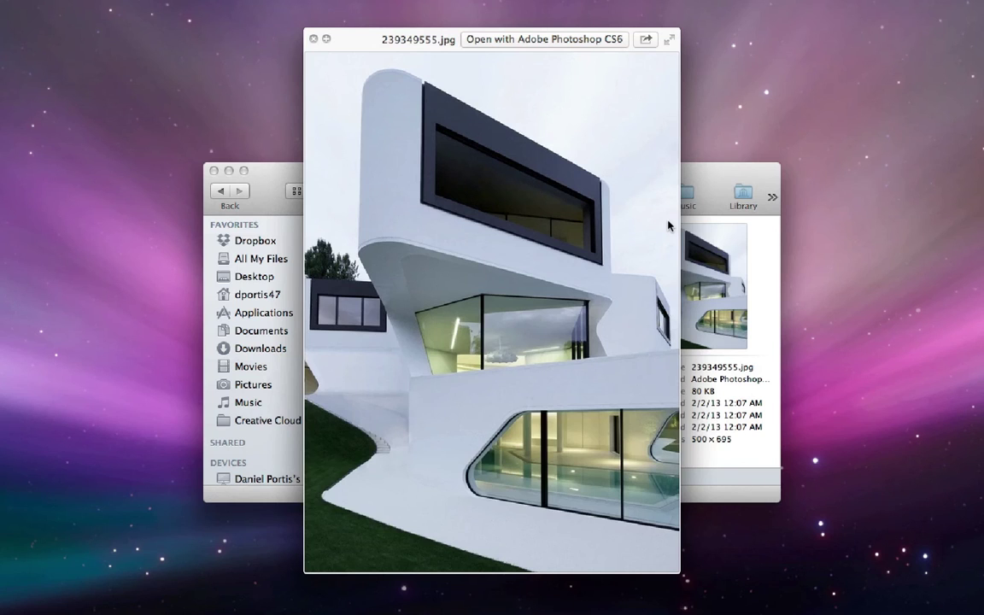
key(Down)
key(Down)
key(Down)
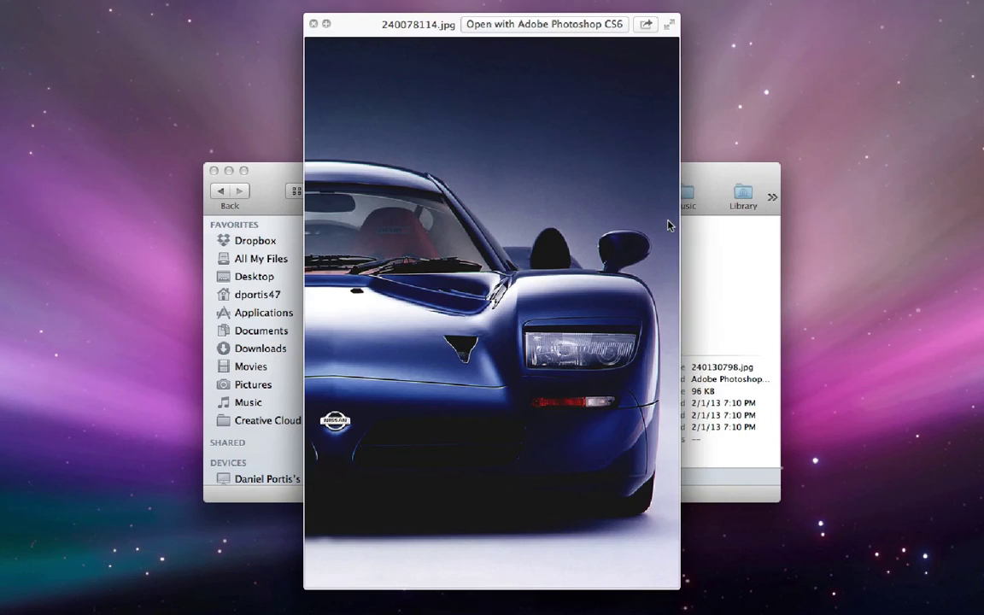
key(Down)
key(Down)
key(Down)
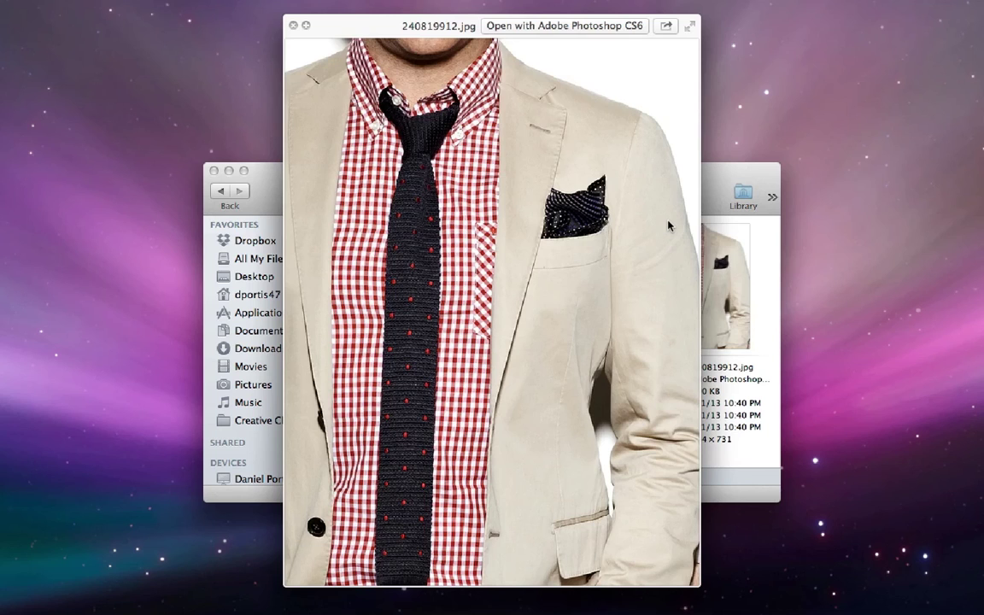
key(Down)
key(Down)
key(Down)
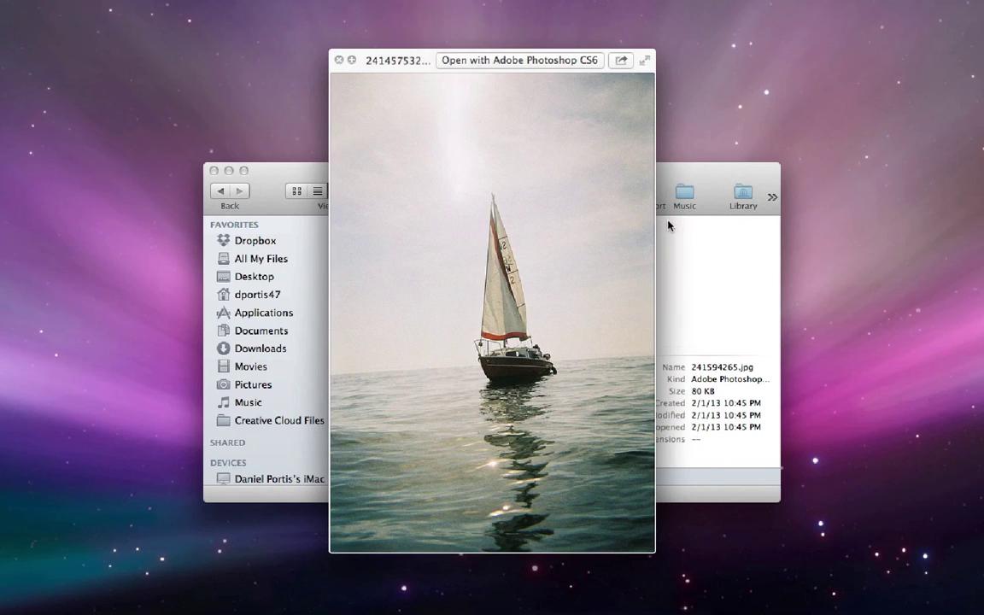
key(Down)
key(Down)
key(Down)
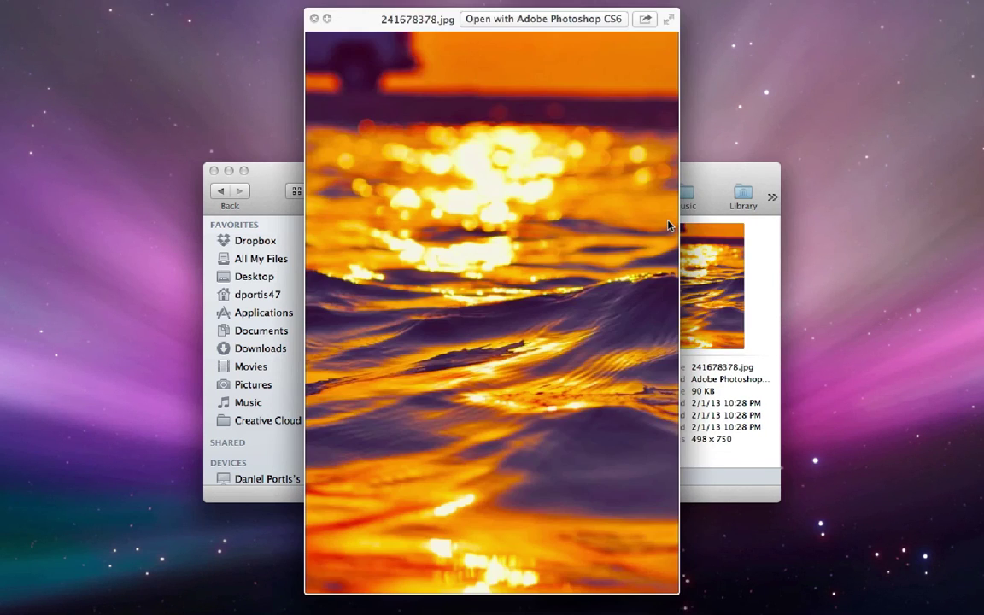
key(Down)
key(Down)
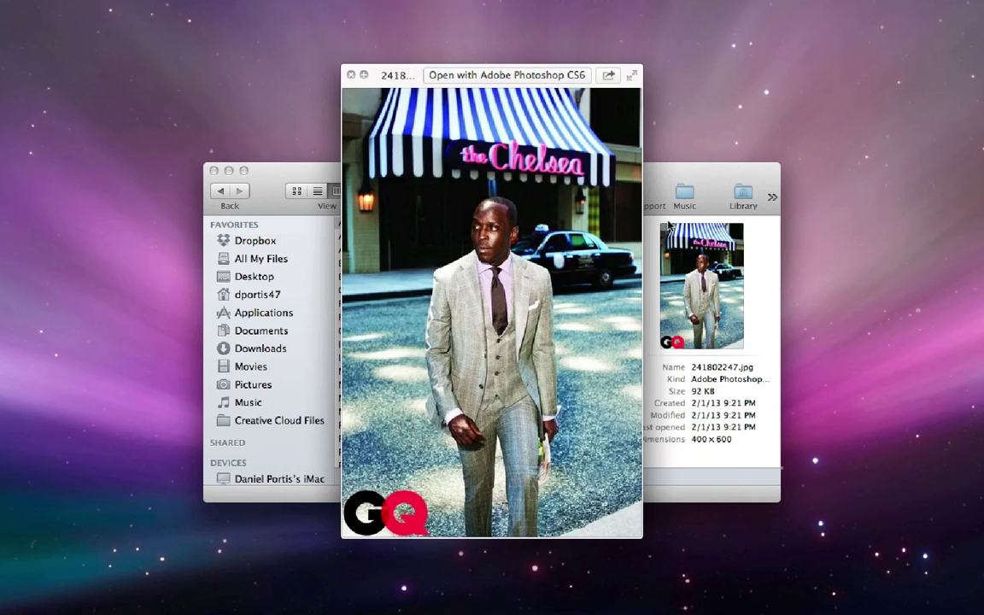
key(Down)
key(Down)
key(Down)
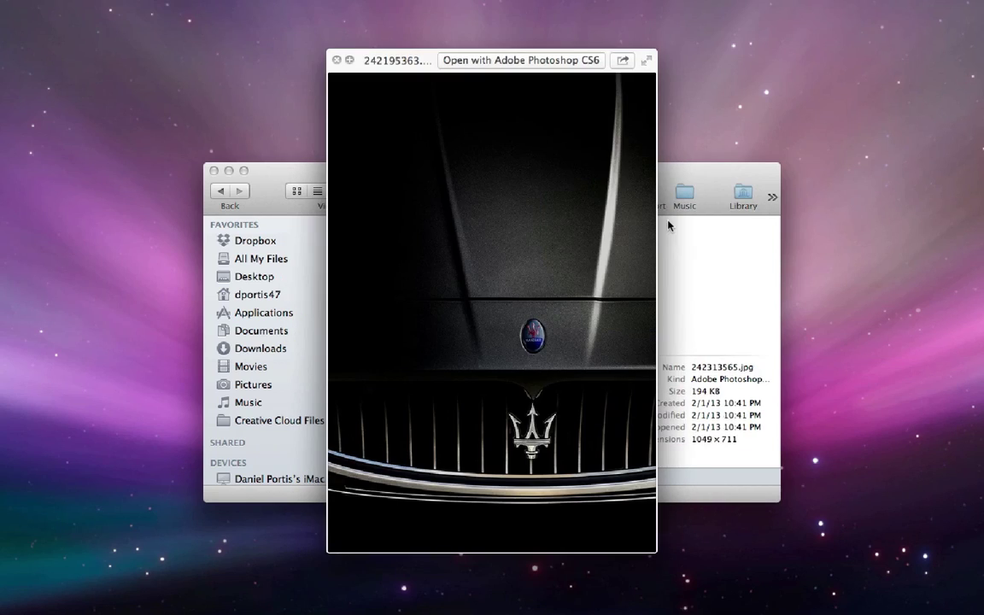
key(Down)
key(Down)
key(Down)
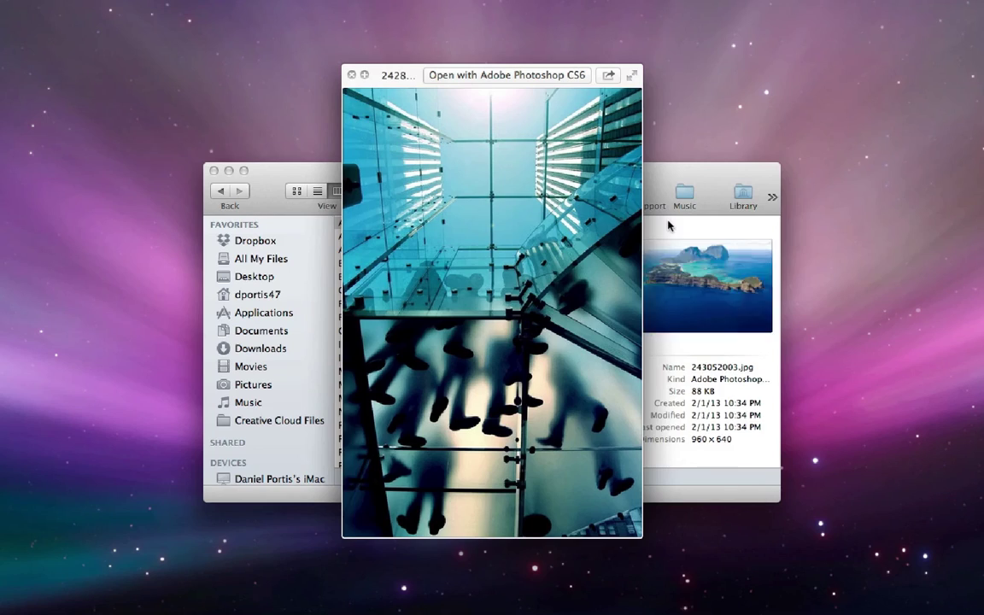
key(Down)
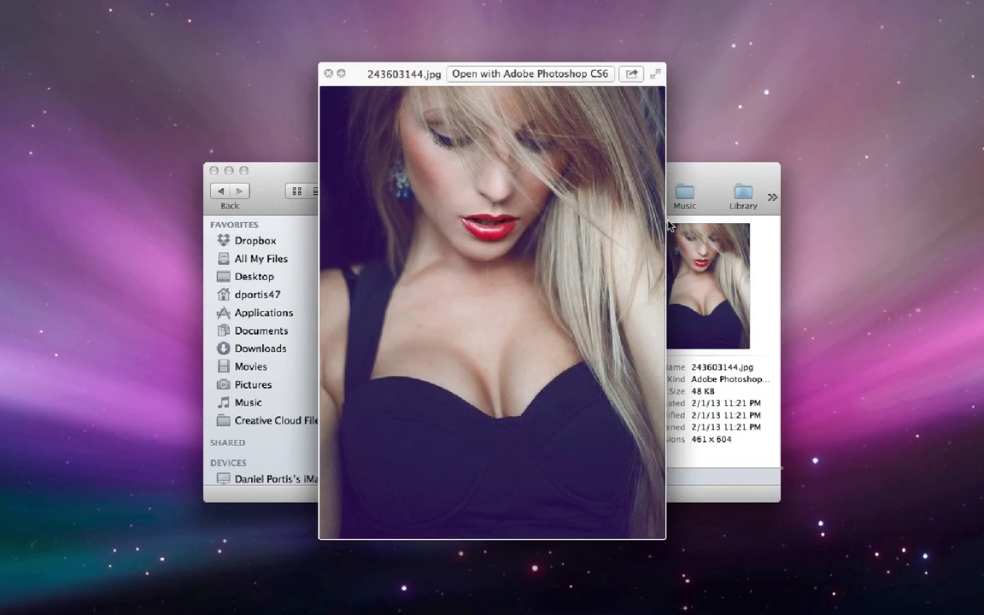
key(Down)
key(Down)
key(Down)
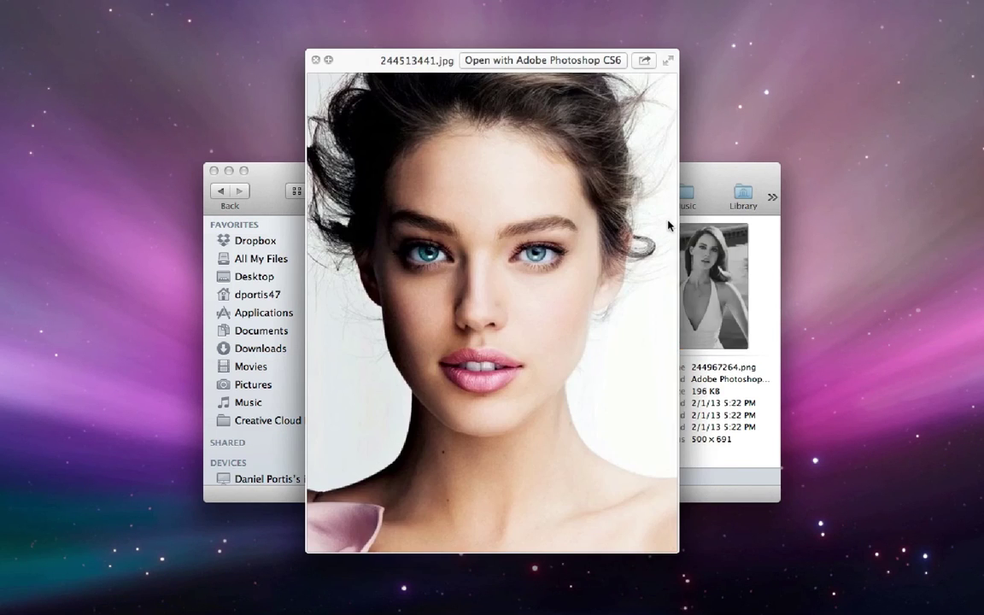
key(Down)
key(Down)
key(Down)
key(Down)
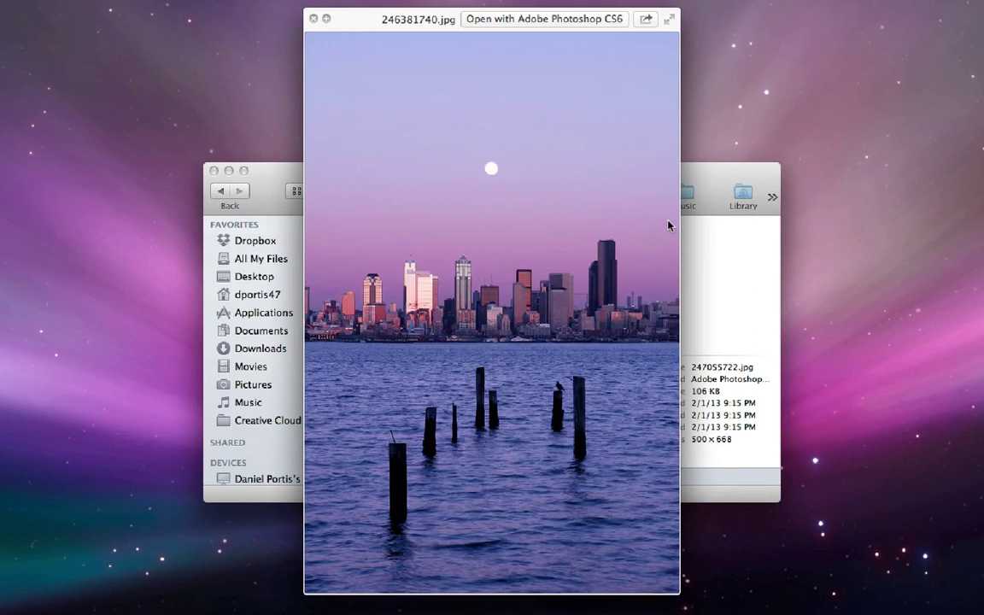
key(Down)
key(Down)
key(Down)
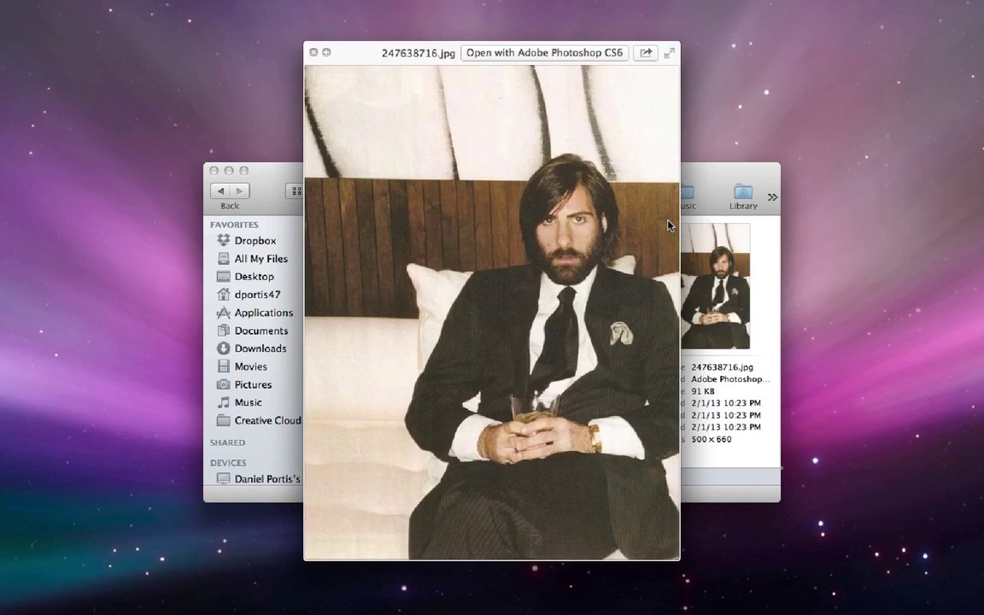
key(Down)
key(Down)
key(Down)
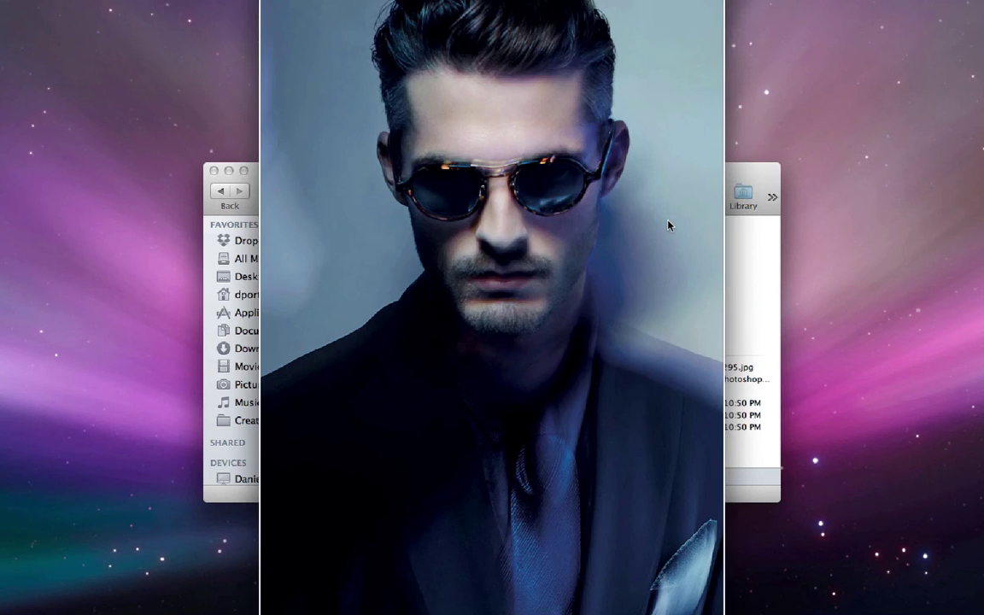
key(Down)
key(Down)
key(Down)
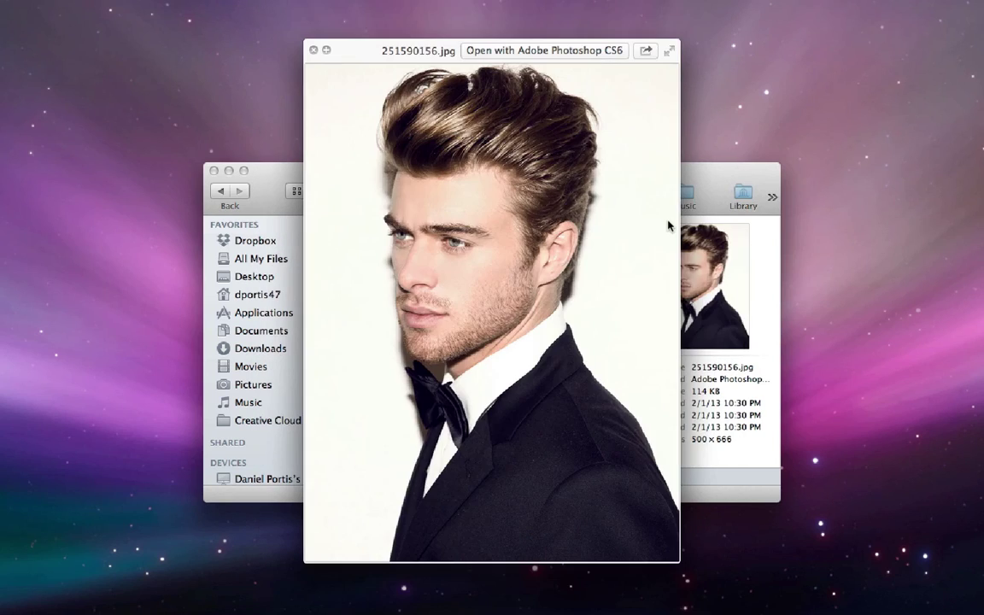
key(Down)
key(Down)
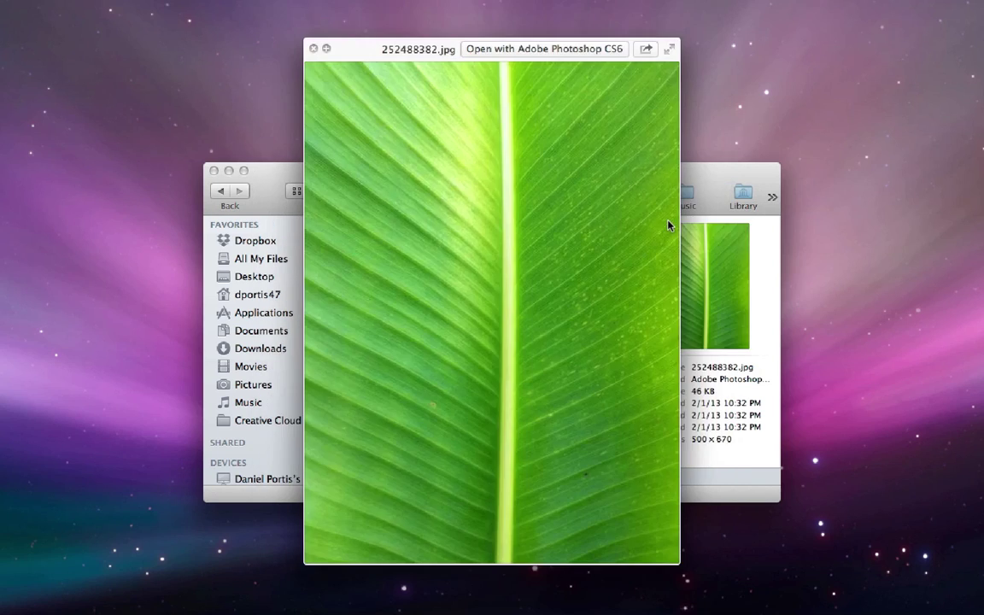
key(Down)
key(Down)
key(Down)
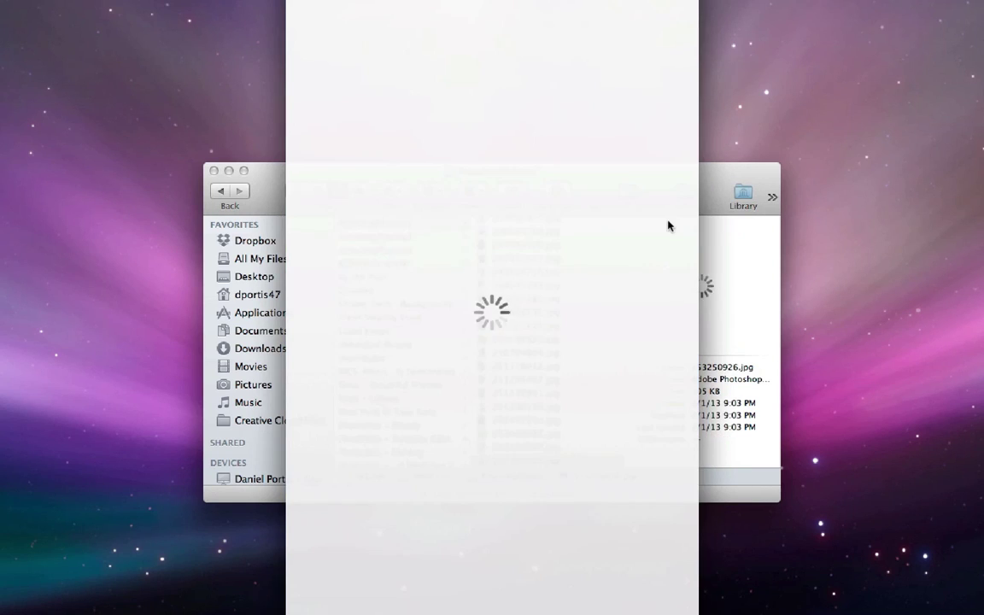
key(Down)
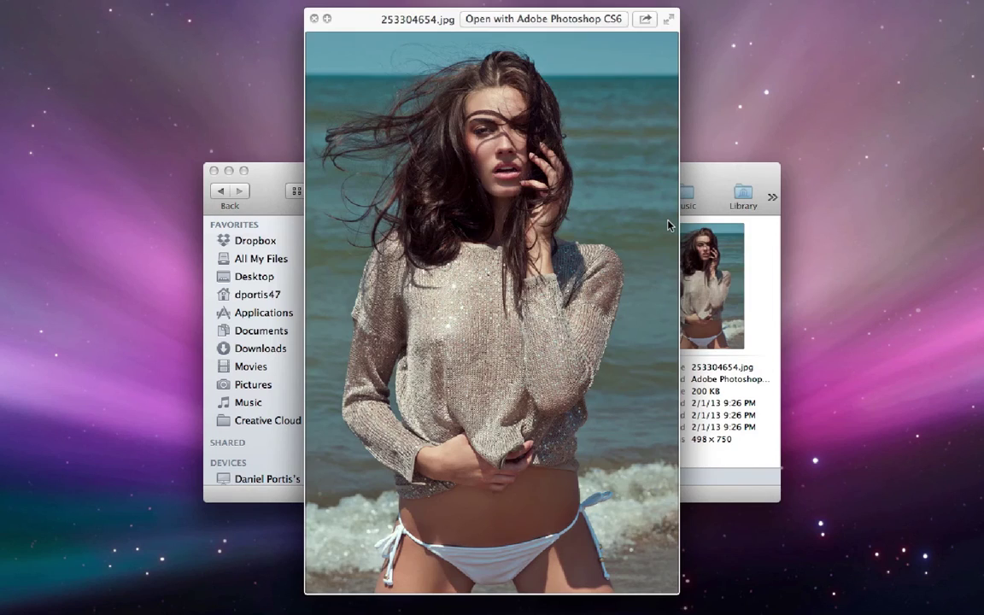
key(Down)
key(Down)
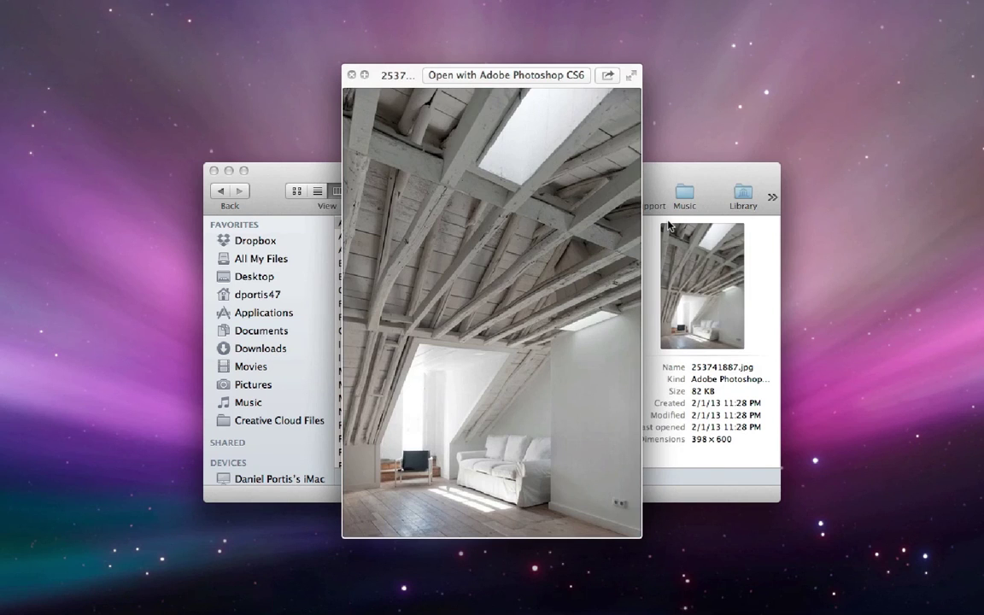
key(Down)
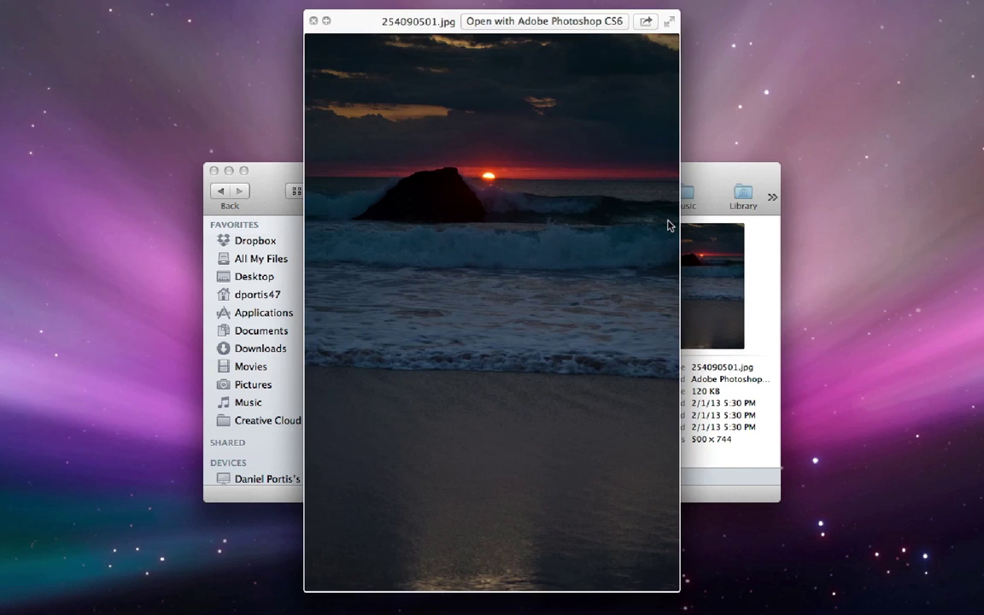
key(Down)
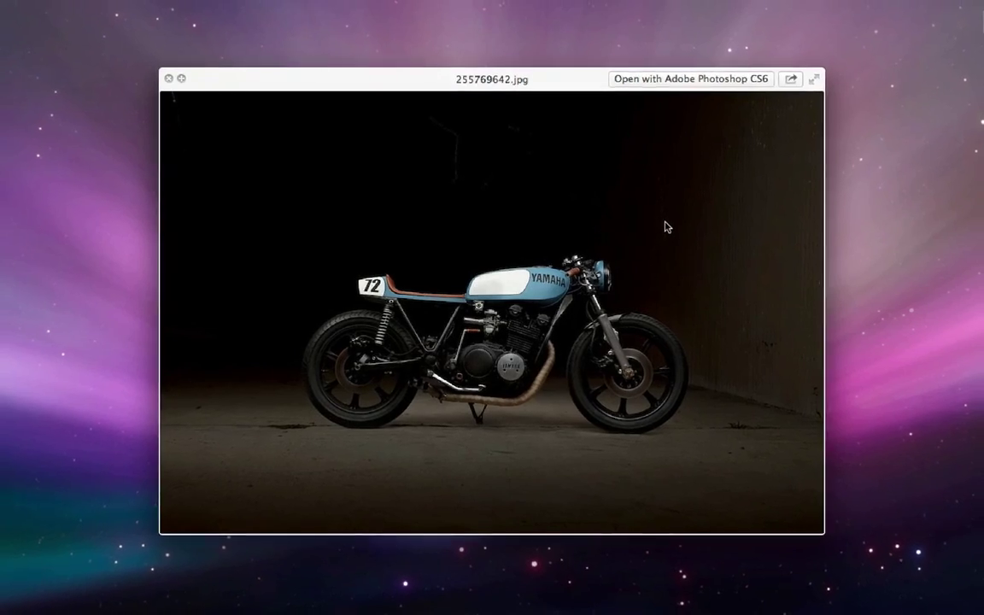
key(Down)
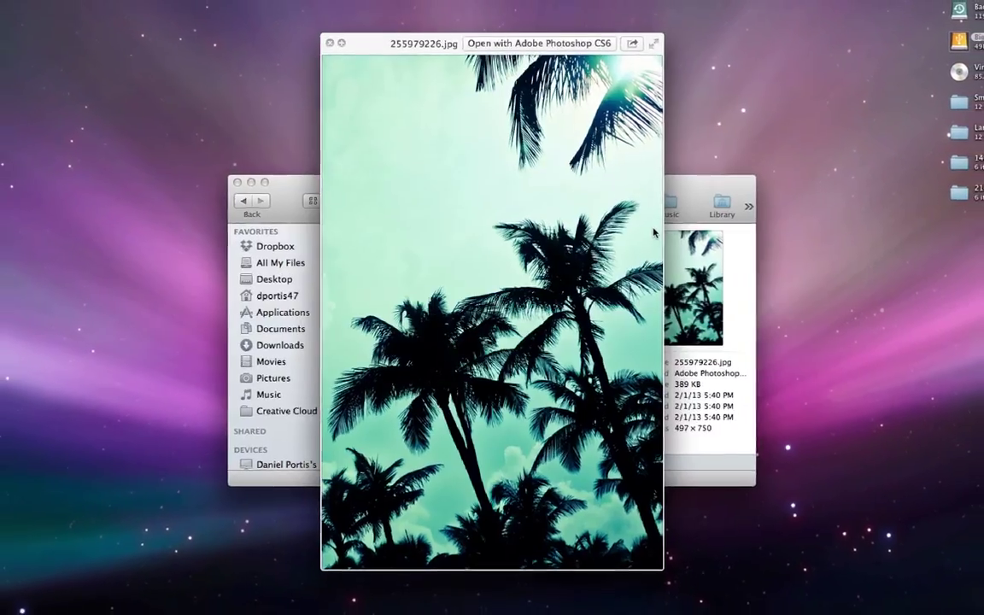
key(Down)
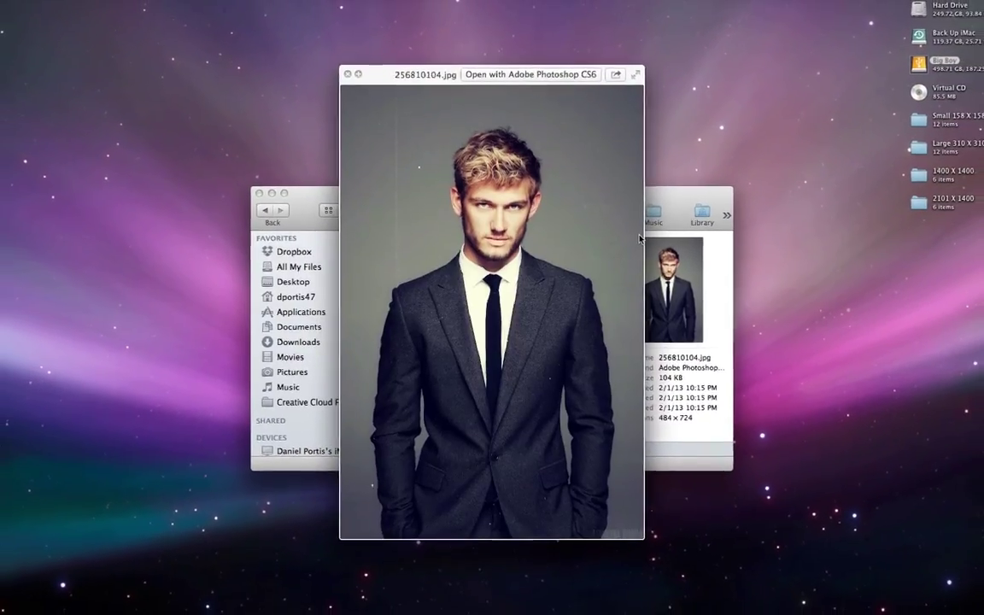
key(Down)
key(Down)
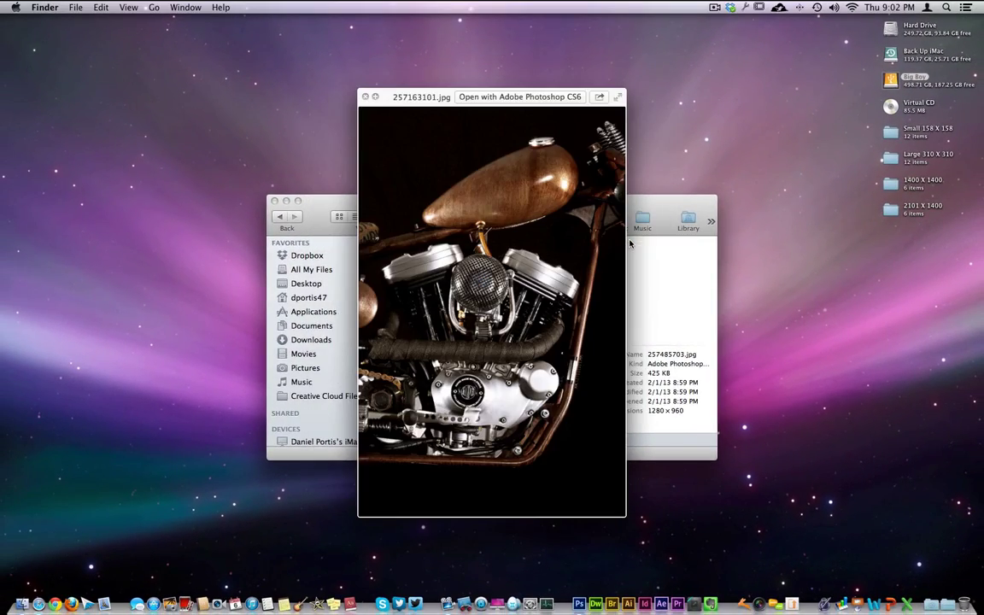
key(Down)
key(Down)
key(Down)
key(Down)
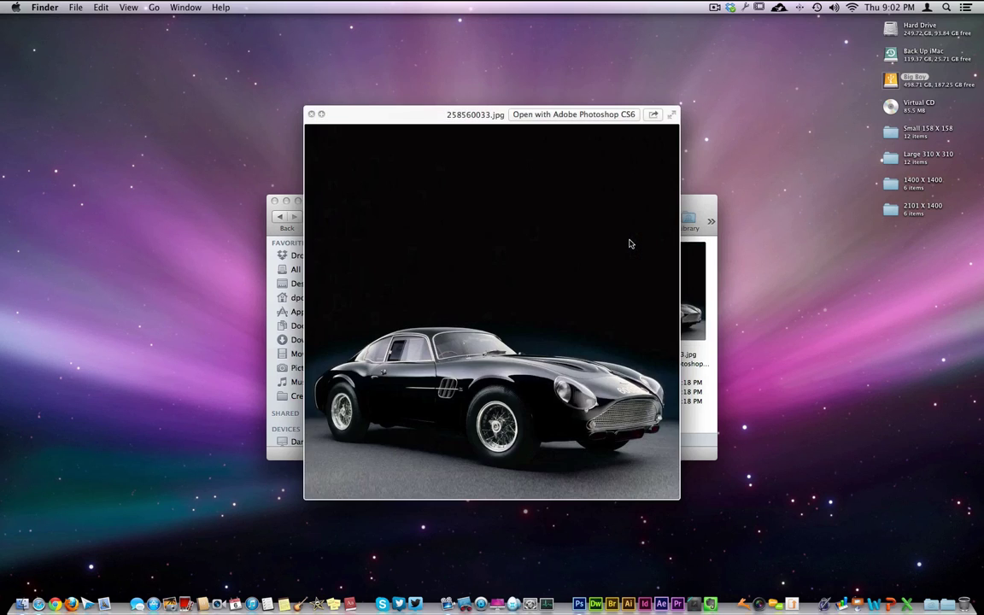
key(Down)
key(Down)
key(Down)
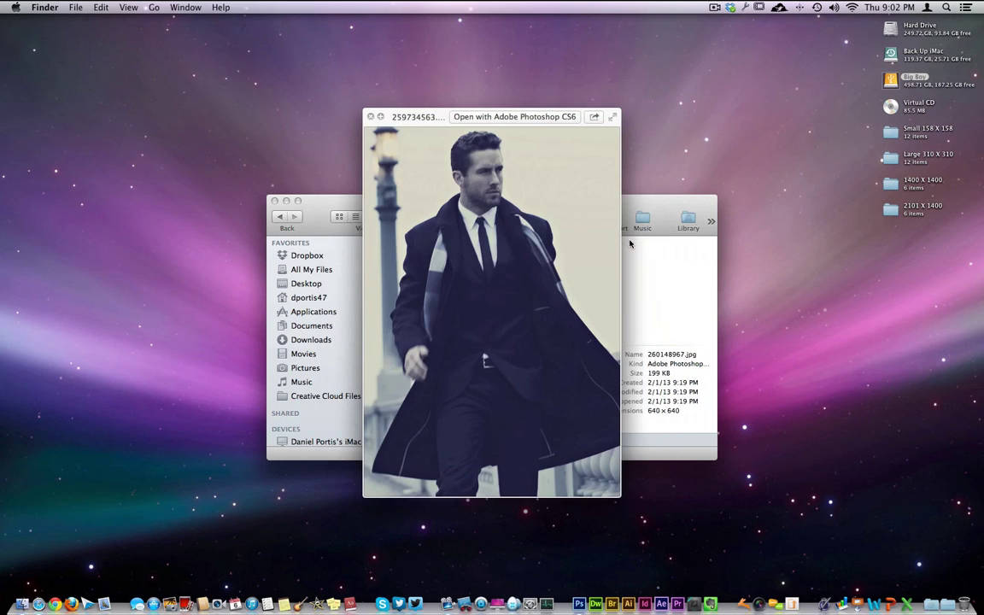
key(Down)
key(Down)
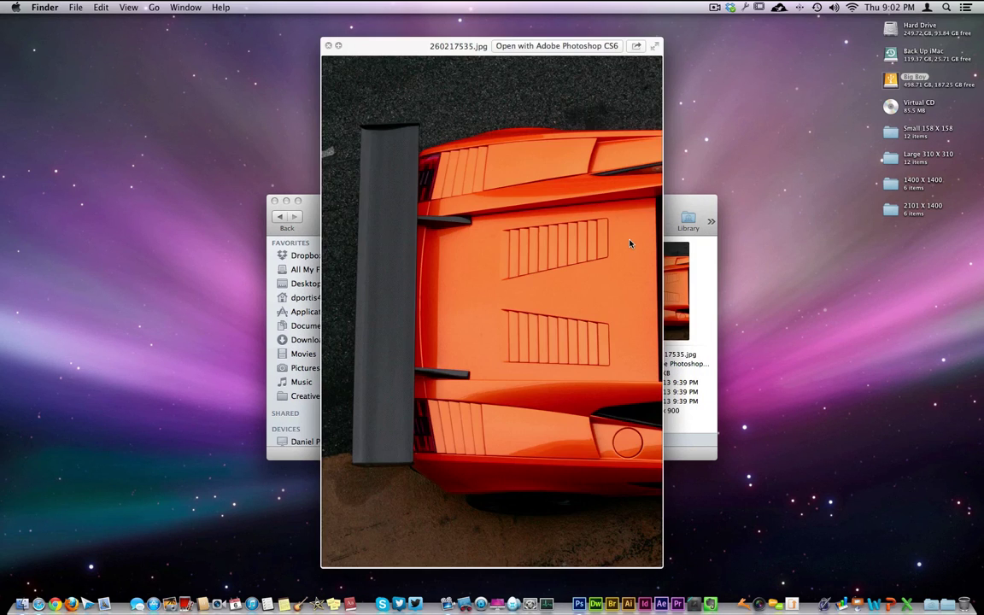